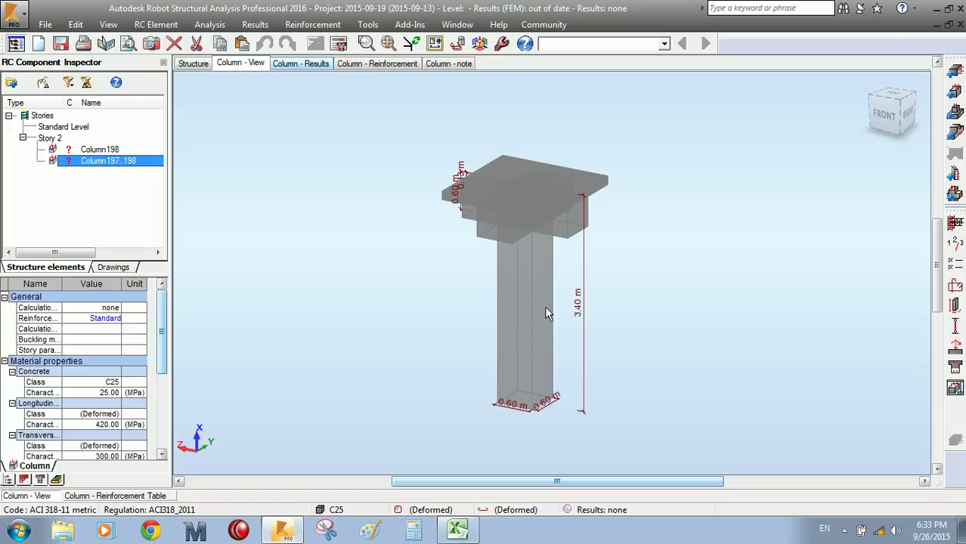
Step: Open the buckling model settings for the selected column and check the frame stability table in the Excel workbook
left_click(955, 326)
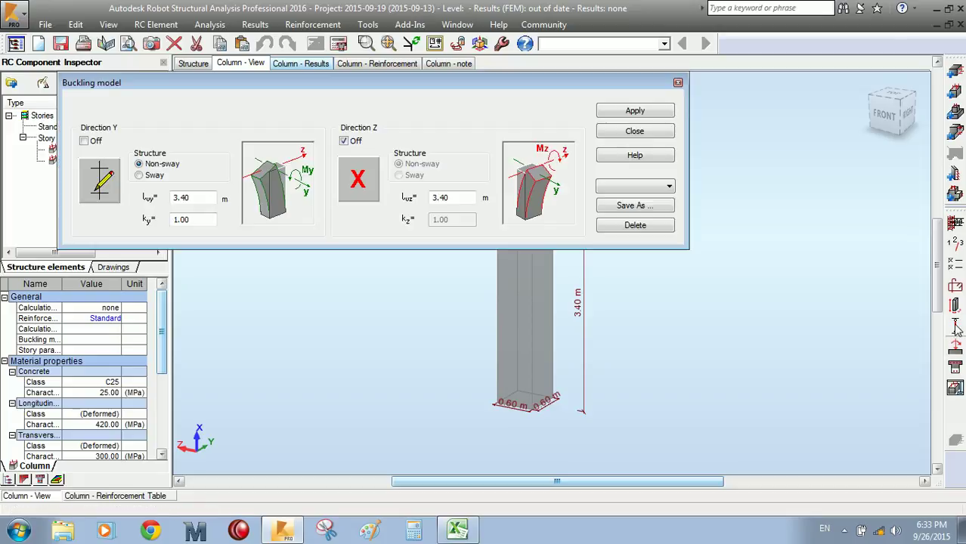
left_click(441, 535)
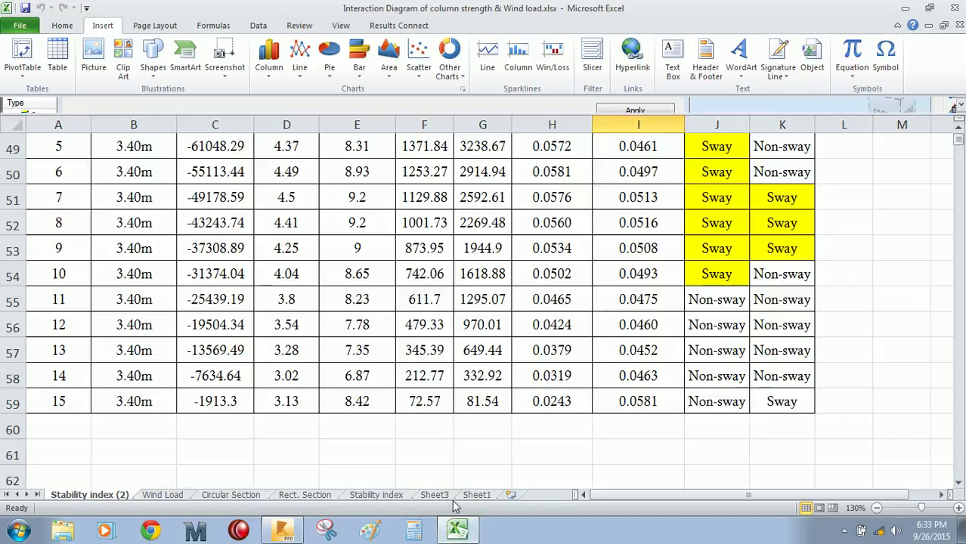
scroll(747, 354, "up", 3)
scroll(747, 354, "down", 1)
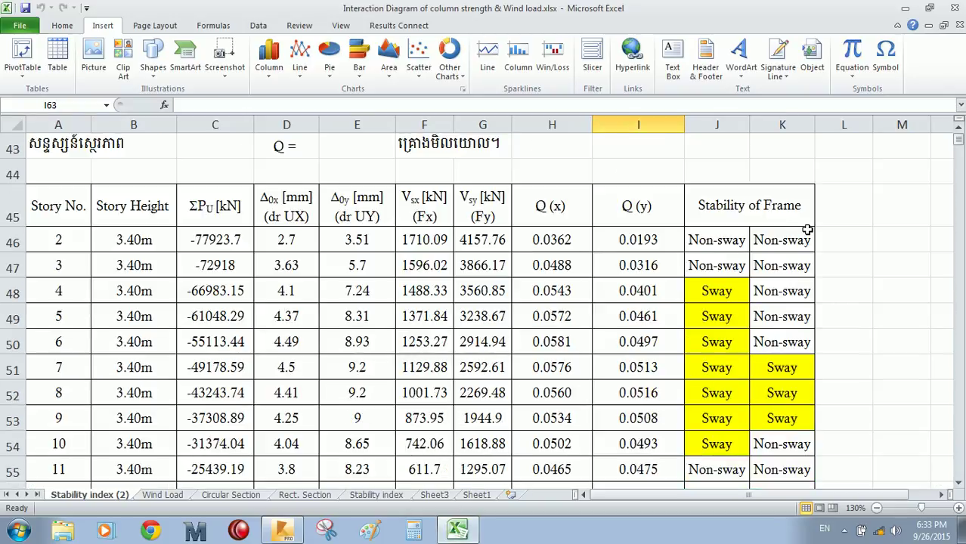
left_click(458, 529)
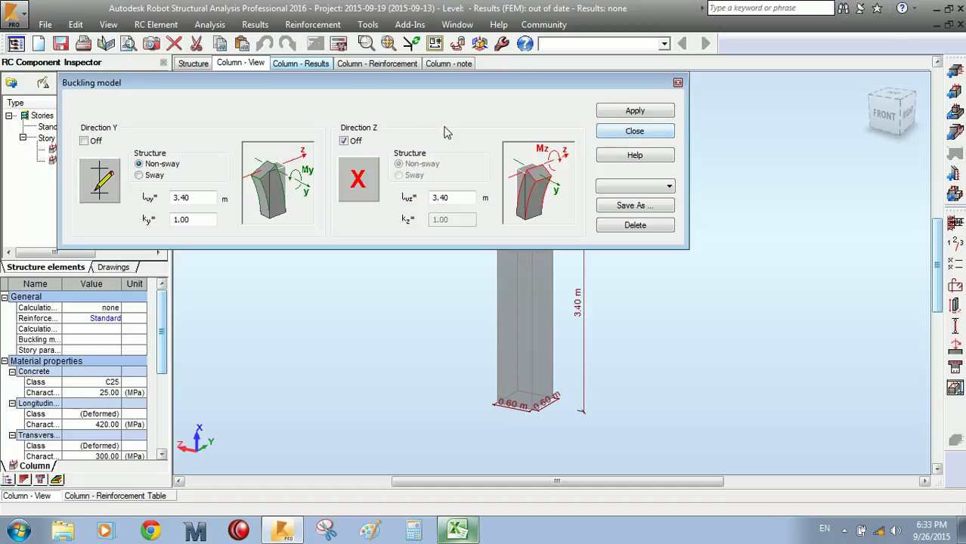
Step: Enable buckling in direction Z with the Non-sway structure type, apply the buckling model and close it
left_click(354, 142)
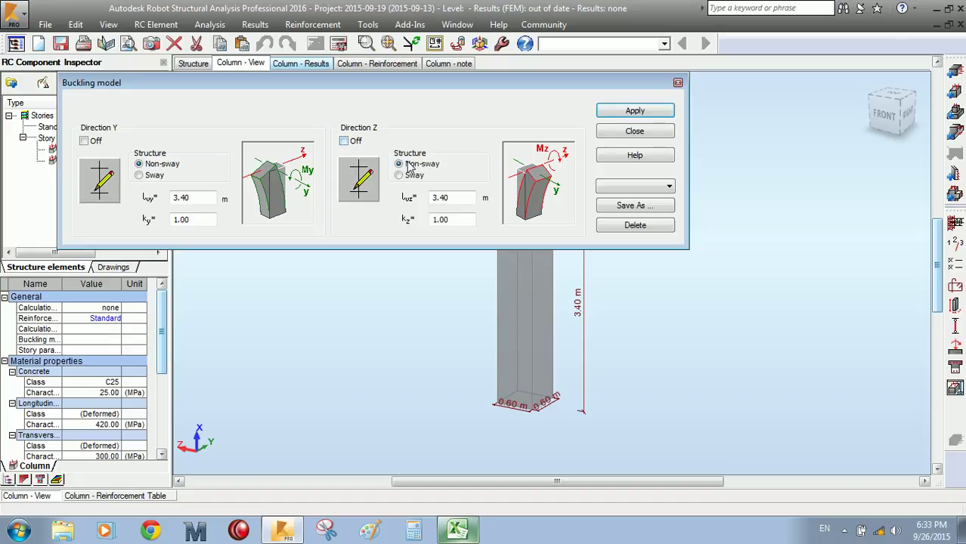
left_click(648, 113)
left_click(643, 134)
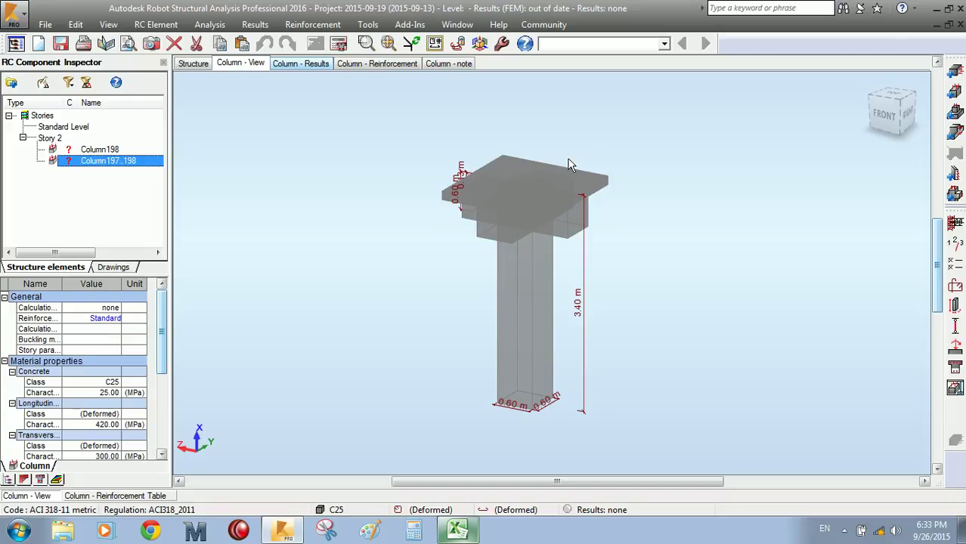
Step: Reopen the column's buckling length settings and move the dialog clear of the component inspector
left_click(172, 28)
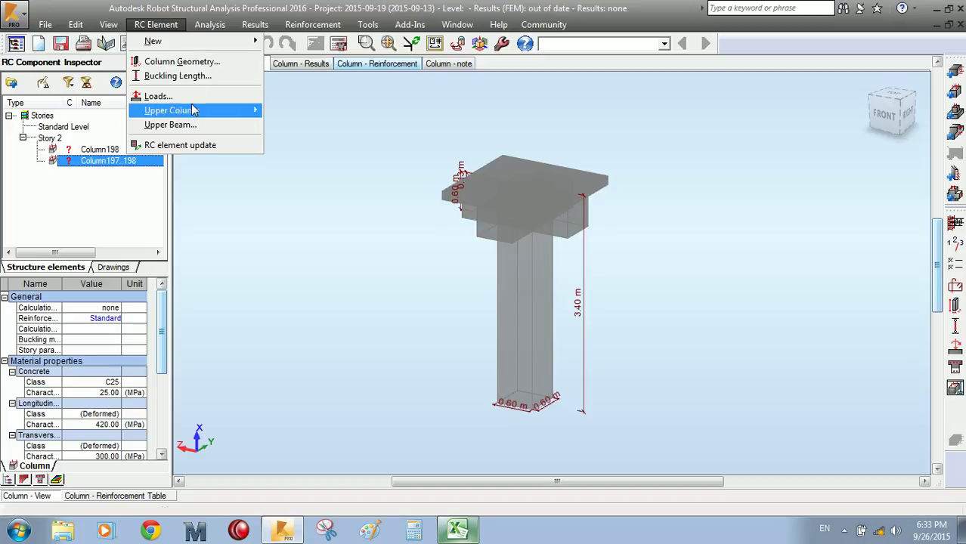
left_click(174, 76)
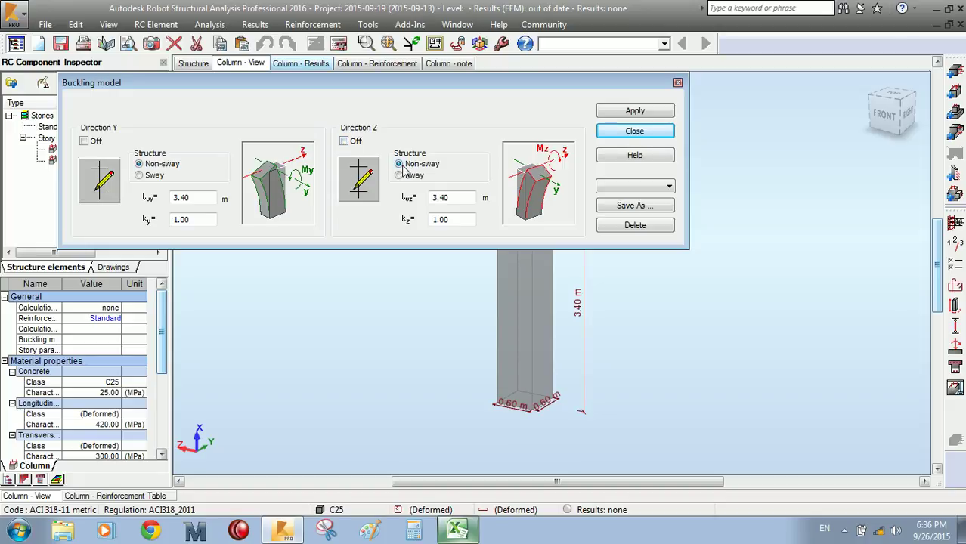
left_click(460, 531)
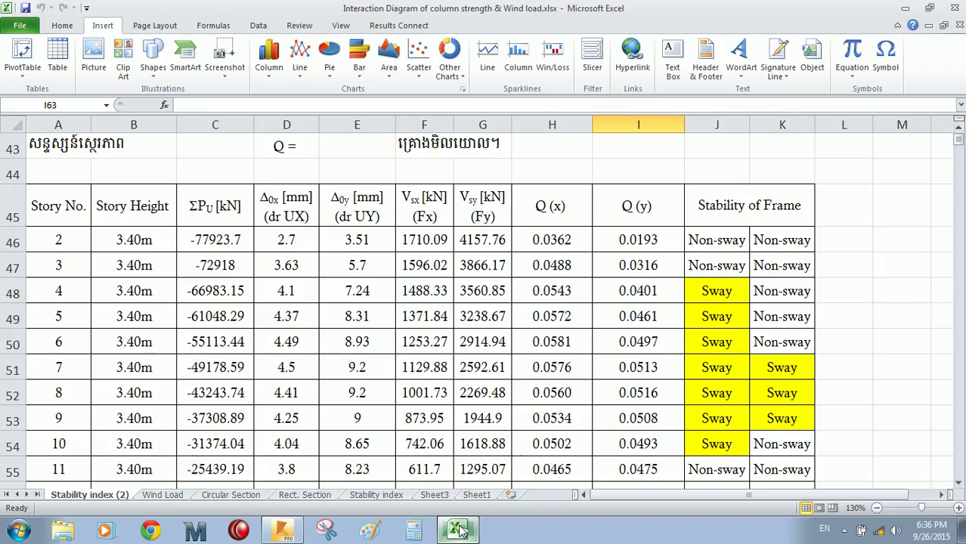
left_click(460, 531)
left_click_drag(424, 85, 534, 89)
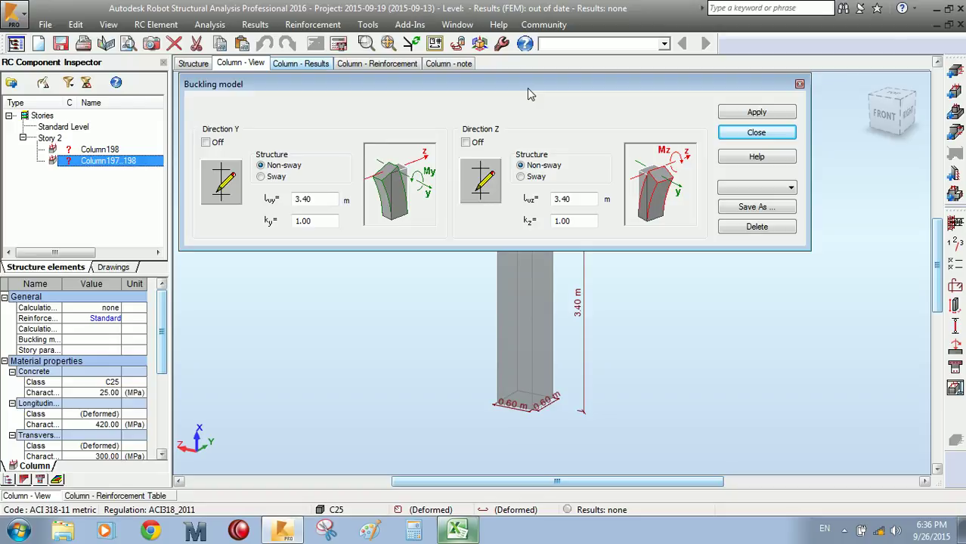
Step: Switch to Excel and examine the sway and non-sway classification of every story in the Stability index (2) sheet
left_click(468, 532)
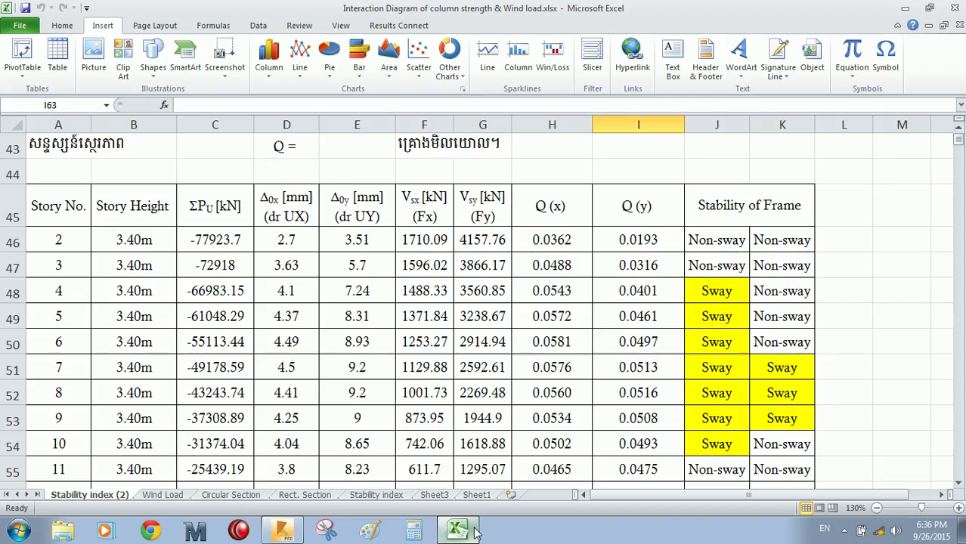
scroll(424, 335, "down", 1)
scroll(424, 335, "down", 4)
scroll(425, 338, "up", 5)
scroll(484, 396, "down", 2)
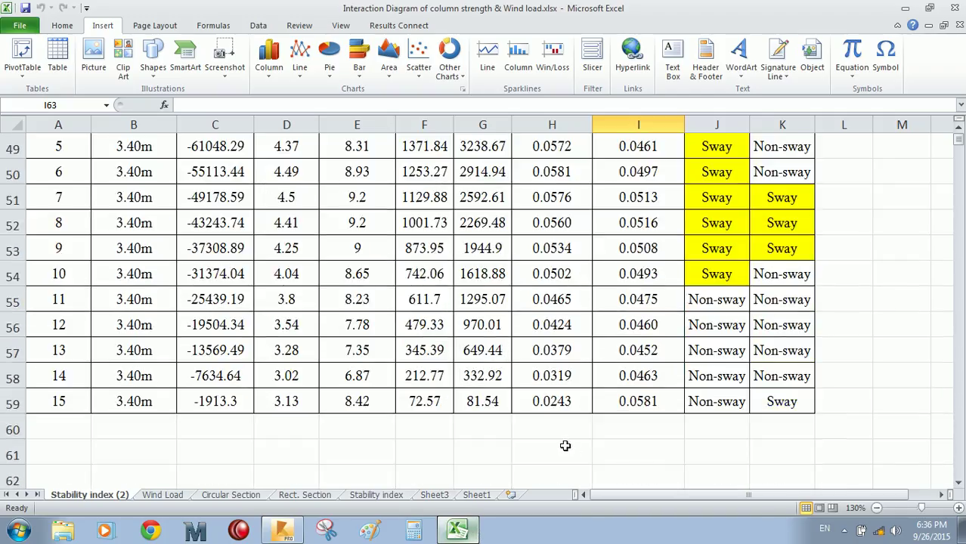
left_click_drag(612, 497, 534, 450)
scroll(534, 451, "up", 2)
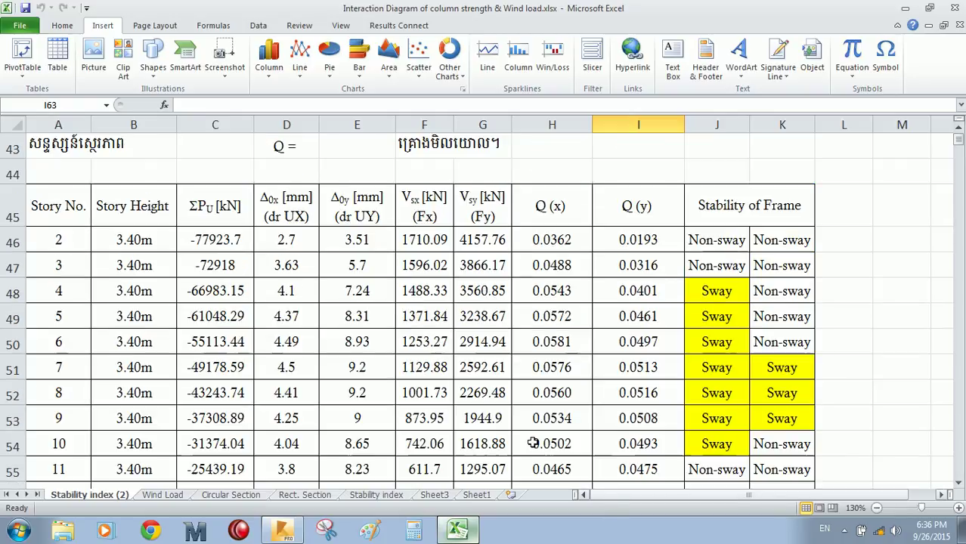
left_click(839, 321)
scroll(835, 327, "down", 1)
scroll(834, 328, "down", 3)
scroll(833, 331, "up", 5)
scroll(832, 330, "down", 2)
scroll(831, 330, "up", 1)
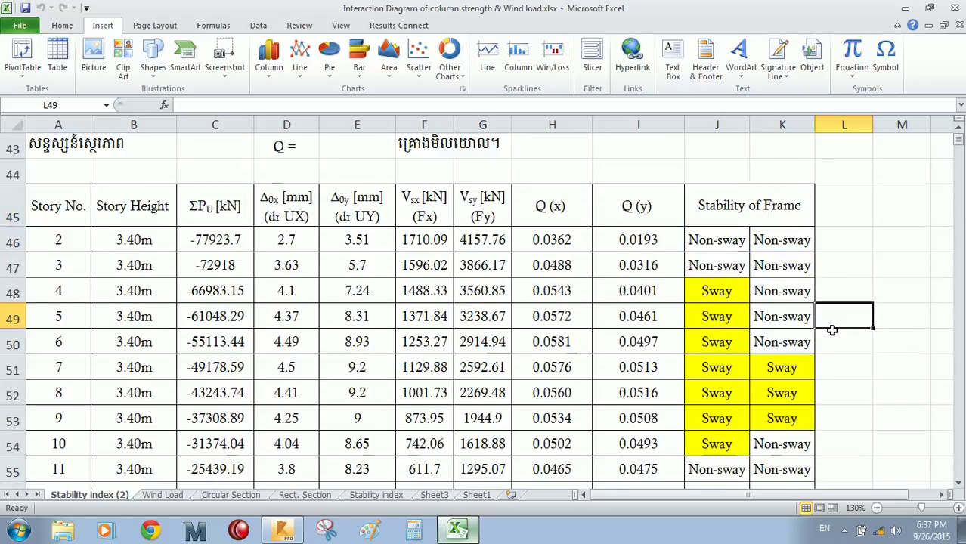
scroll(832, 331, "down", 1)
scroll(829, 329, "down", 1)
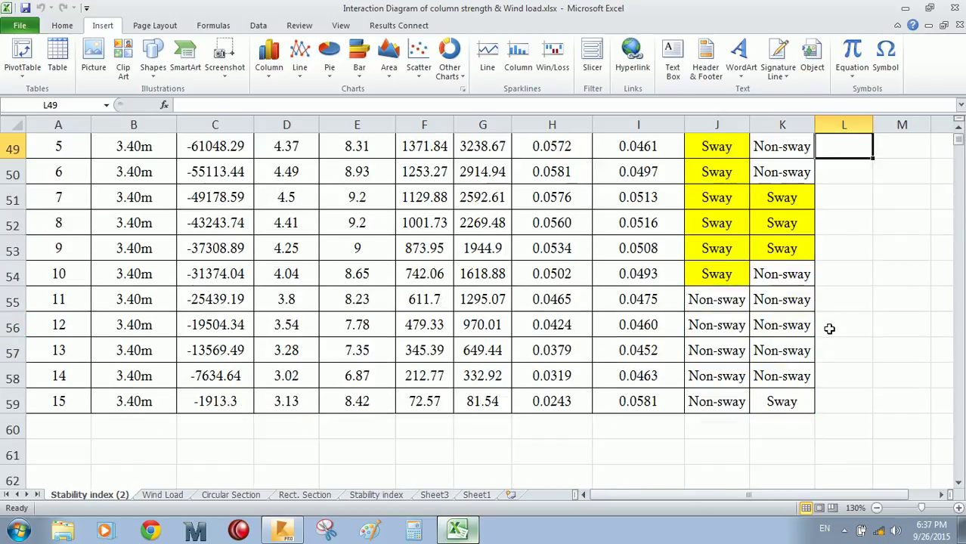
scroll(829, 329, "up", 1)
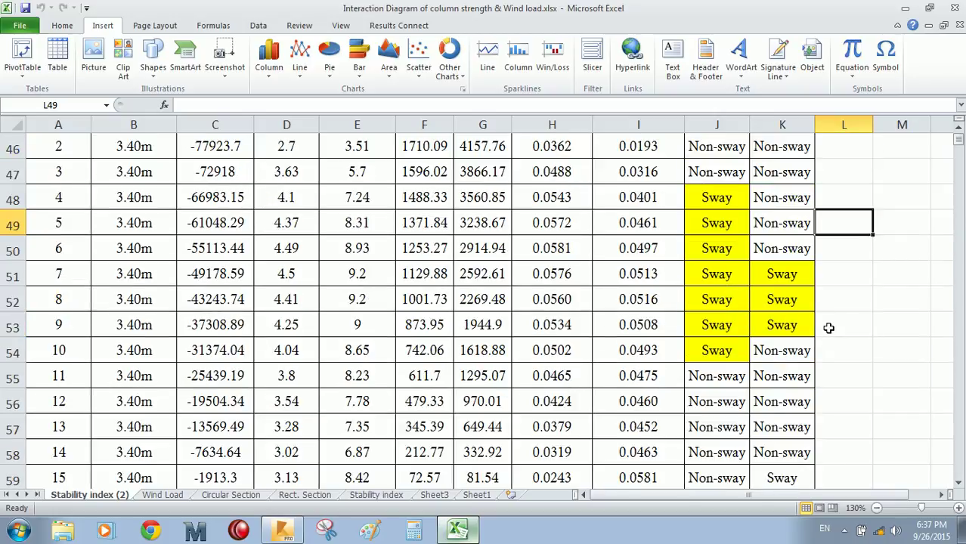
scroll(830, 330, "up", 1)
left_click(851, 239)
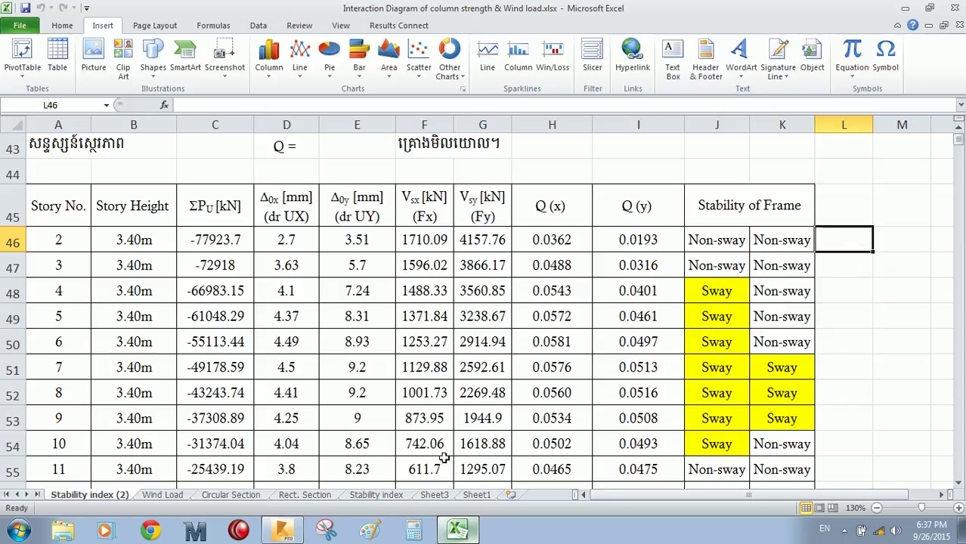
Step: Compare the column's buckling structure settings in Robot with the X and Y frame stability cells for story 2 in Excel
left_click(282, 530)
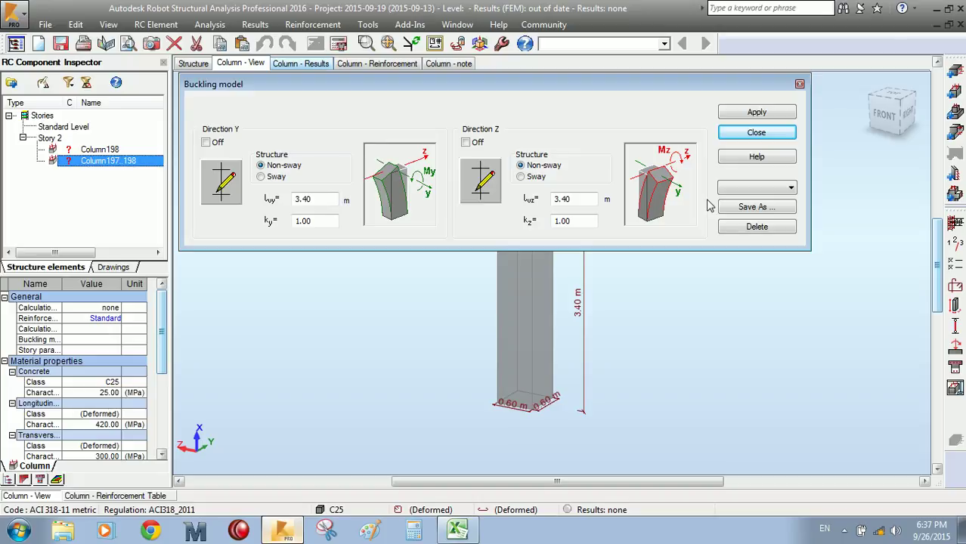
left_click(461, 531)
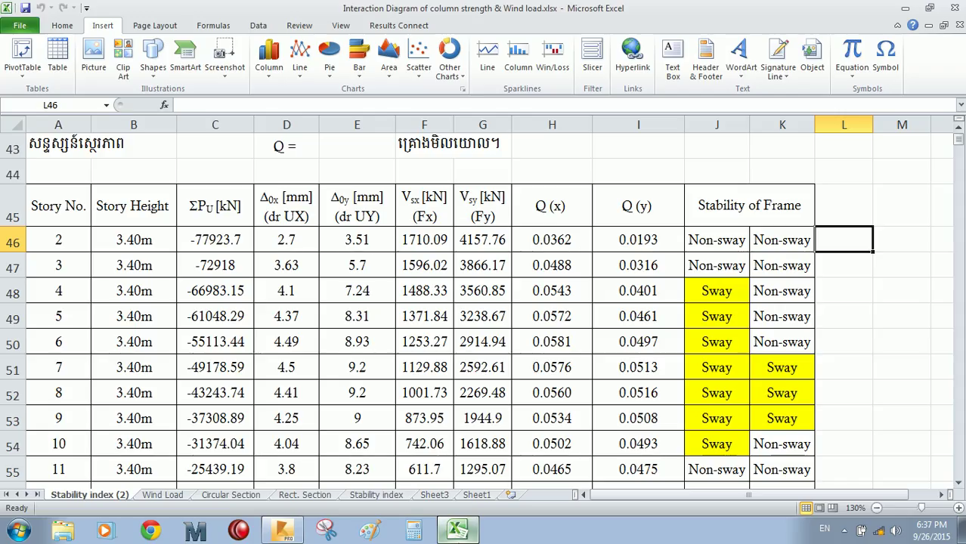
left_click(771, 241)
left_click(735, 240)
left_click(772, 239)
left_click(734, 239)
left_click(768, 238)
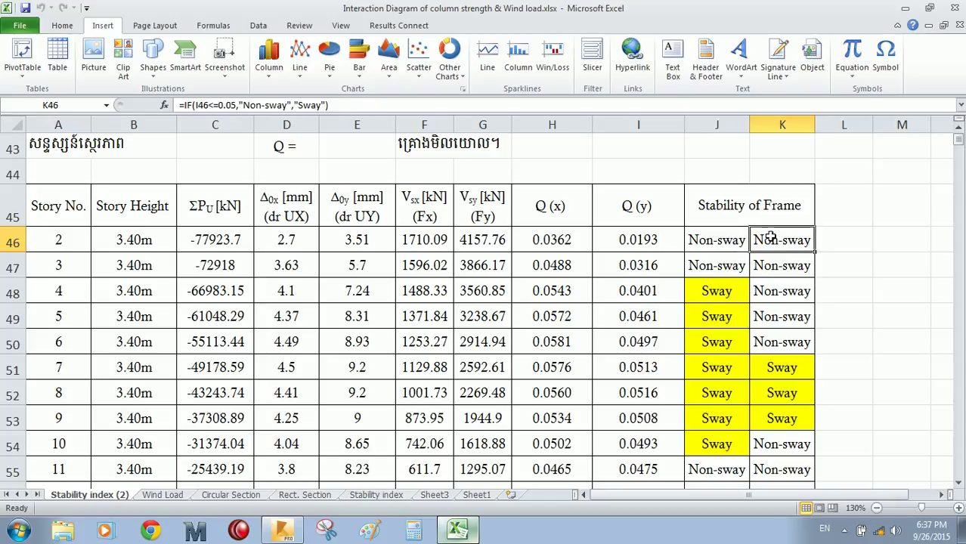
left_click(732, 240)
left_click(787, 239)
left_click(463, 534)
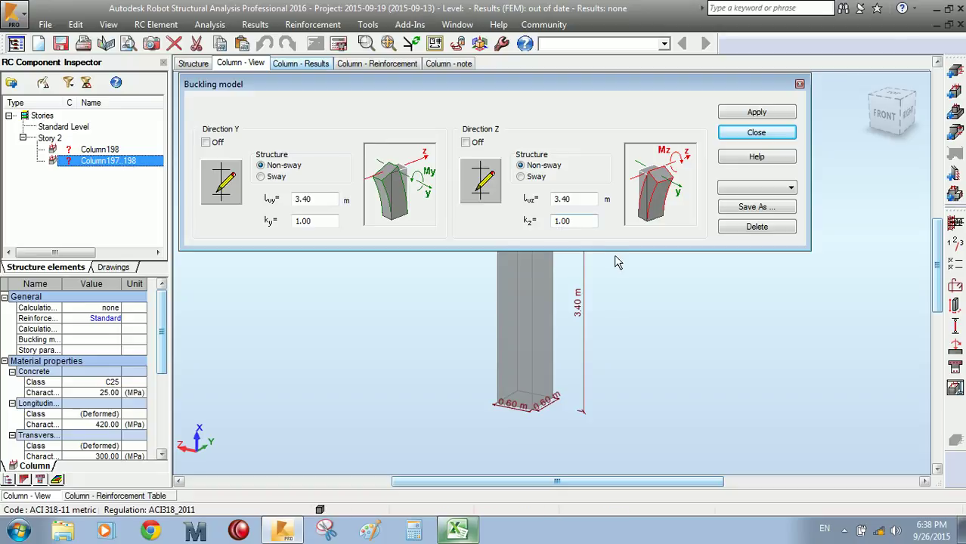
Step: Open the workbook Office-sway&Non-sway.xlsx from the desktop and examine its frame stability table by story
left_click(467, 532)
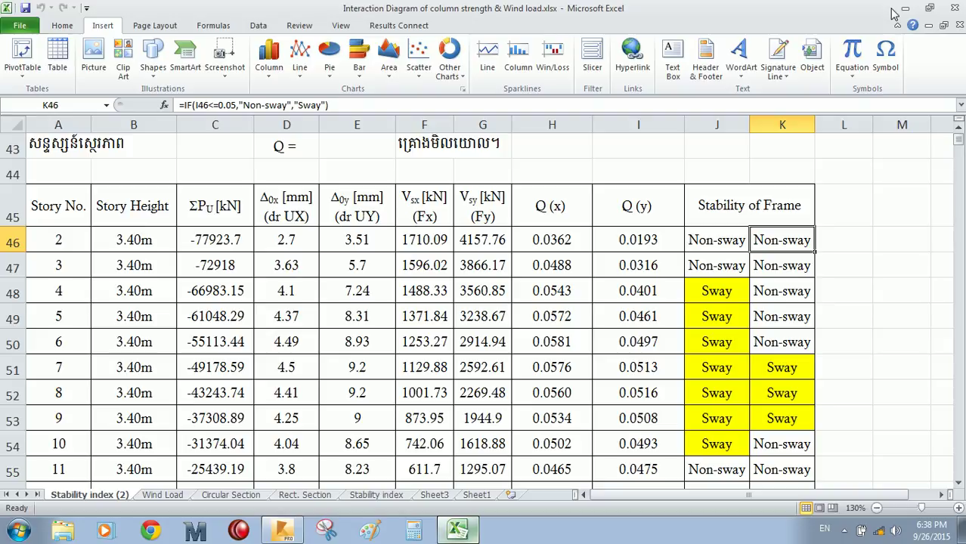
left_click(897, 10)
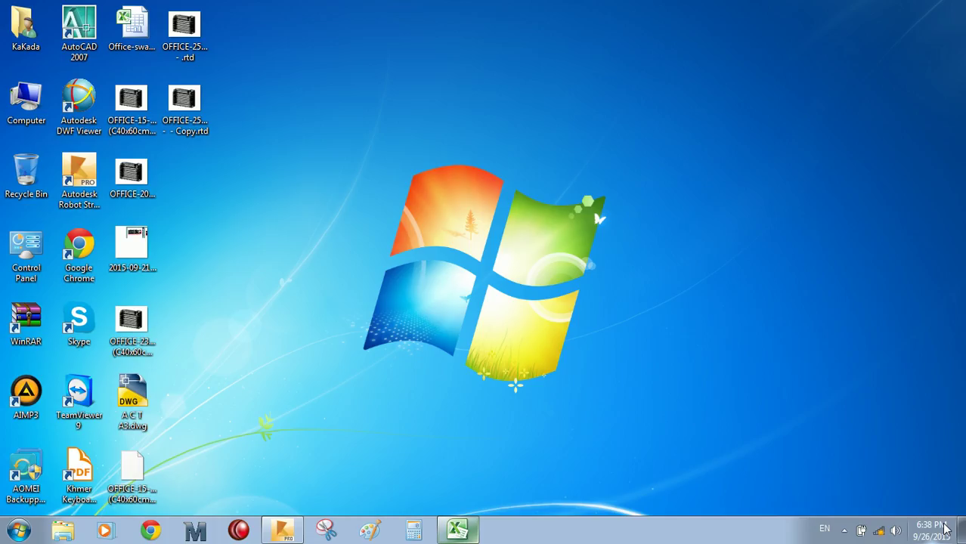
left_click(127, 46)
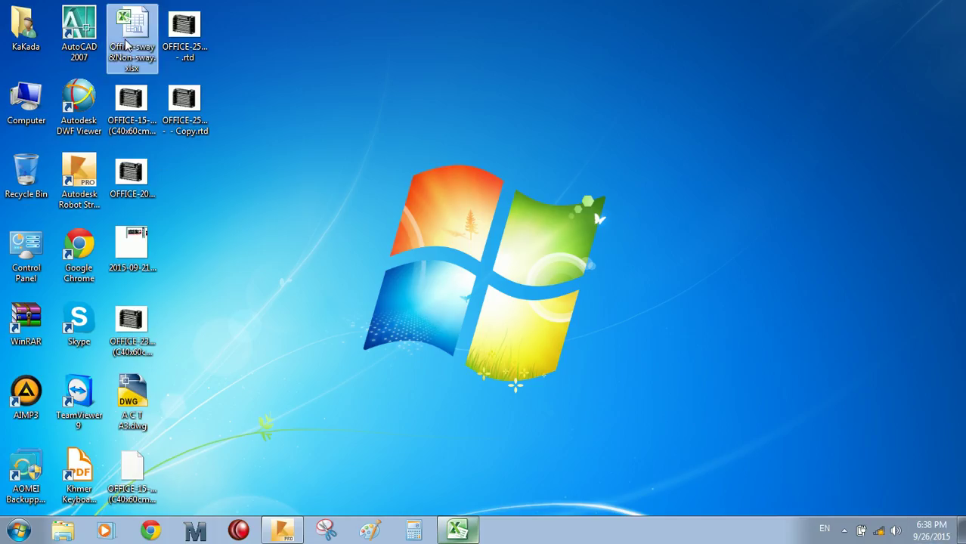
right_click(220, 38)
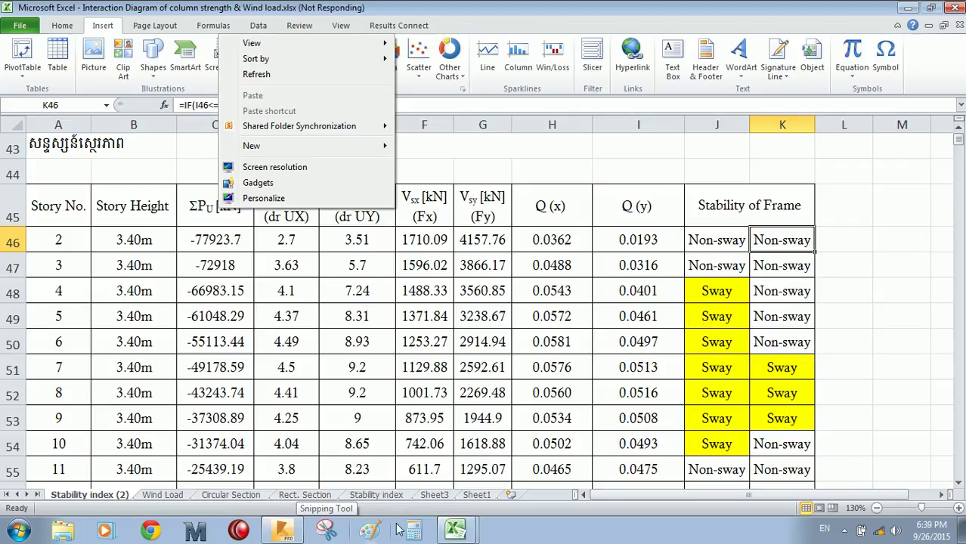
left_click(880, 365)
scroll(873, 362, "up", 2)
scroll(867, 360, "down", 1)
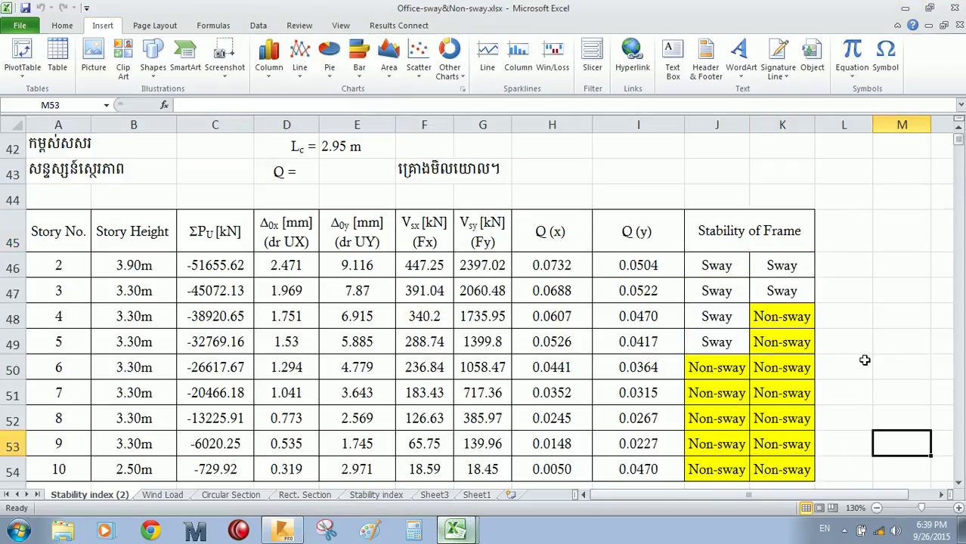
scroll(862, 357, "down", 1)
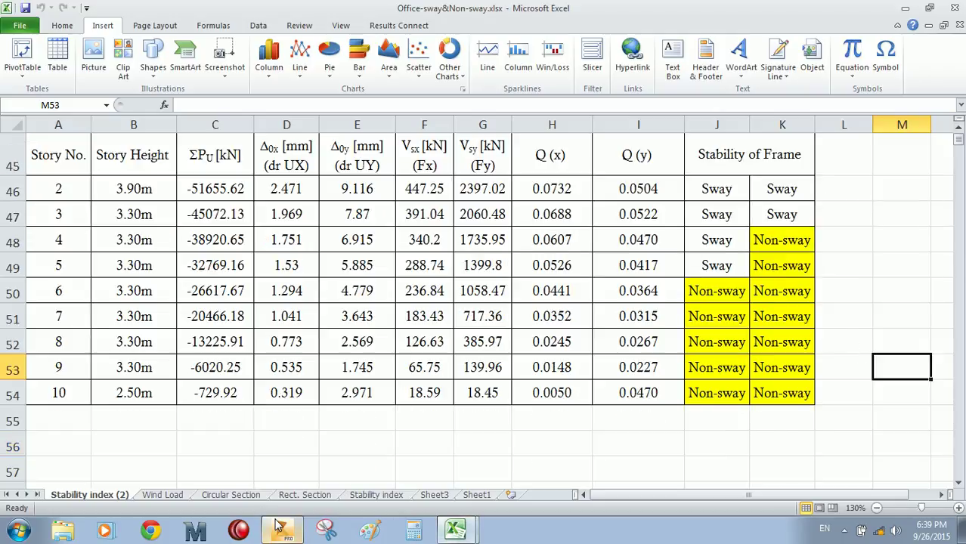
Step: Switch back to Robot and set the column's buckling lengths luy and luz to 2.8 m, keeping the column head in view
key("alt+Tab")
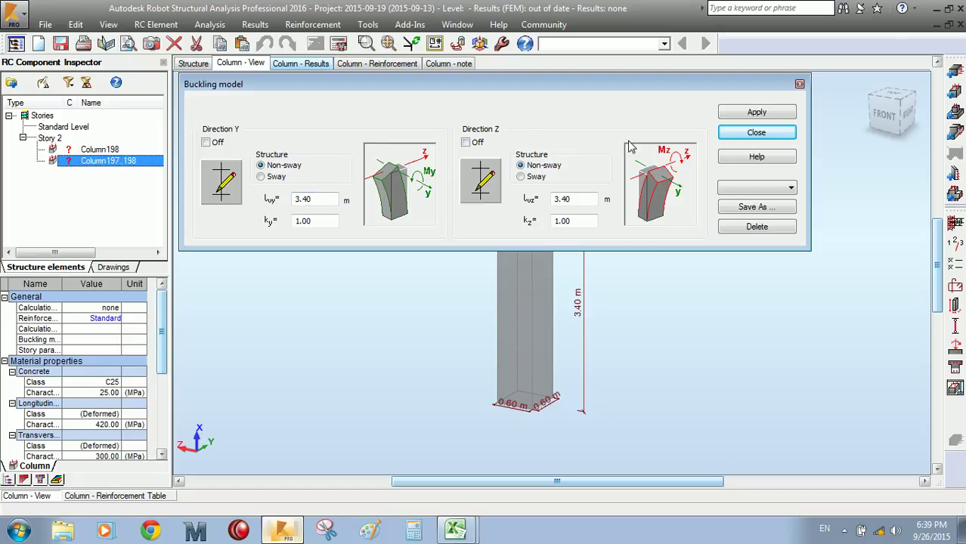
left_click_drag(645, 85, 312, 226)
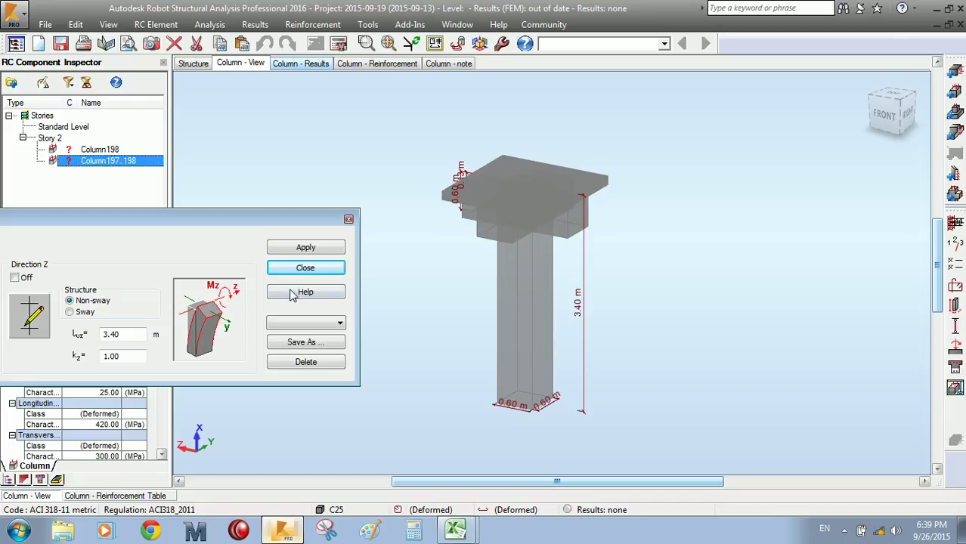
left_click_drag(231, 231, 563, 165)
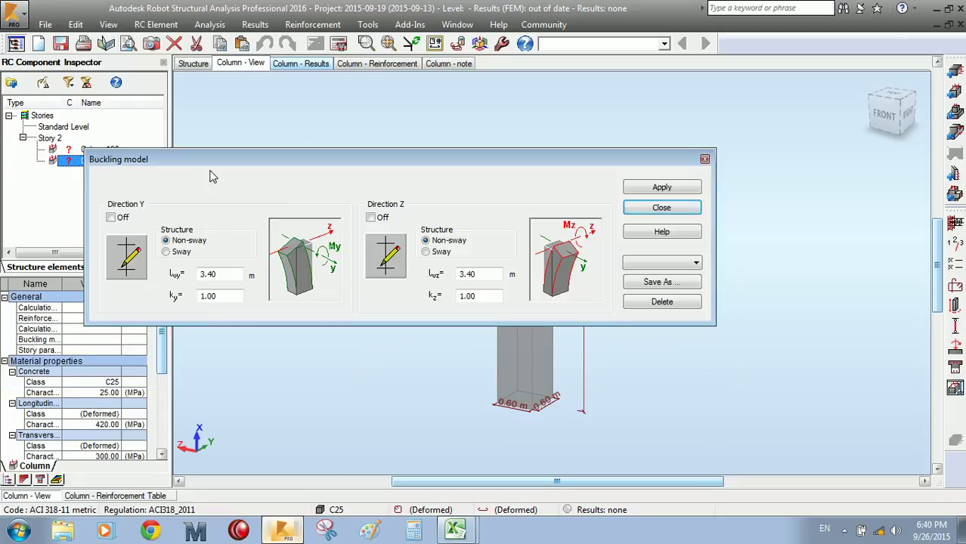
left_click_drag(307, 162, 346, 313)
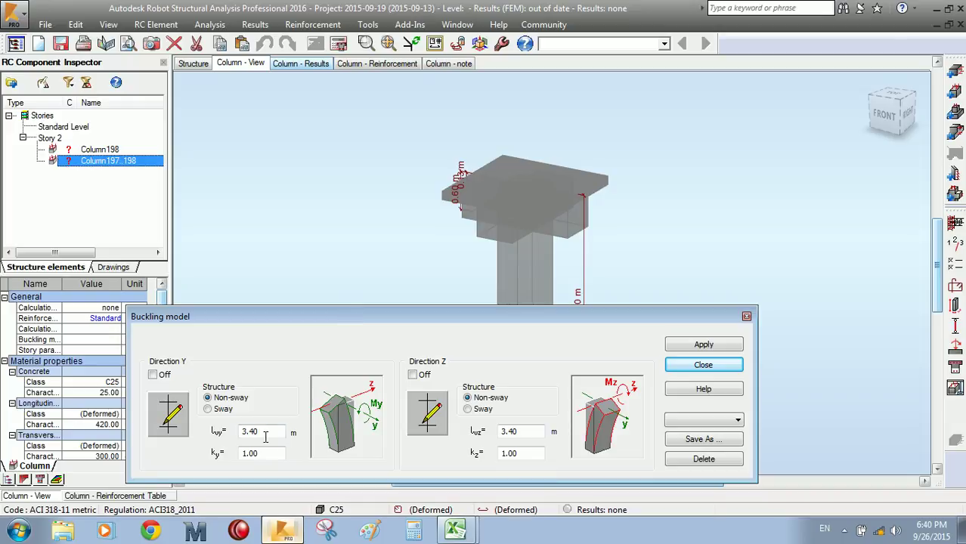
left_click(236, 432)
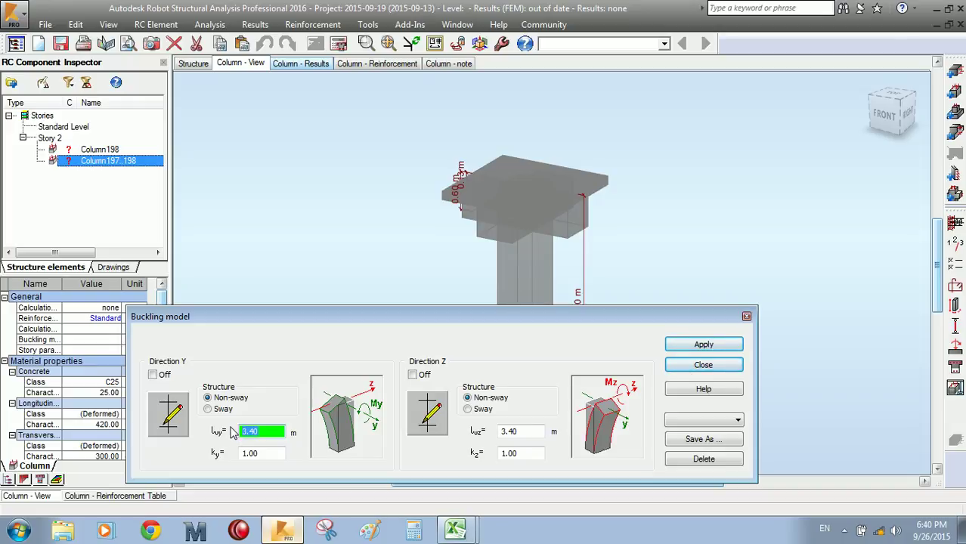
key("BackSpace")
type("2.8")
left_click(544, 433)
type("2.8")
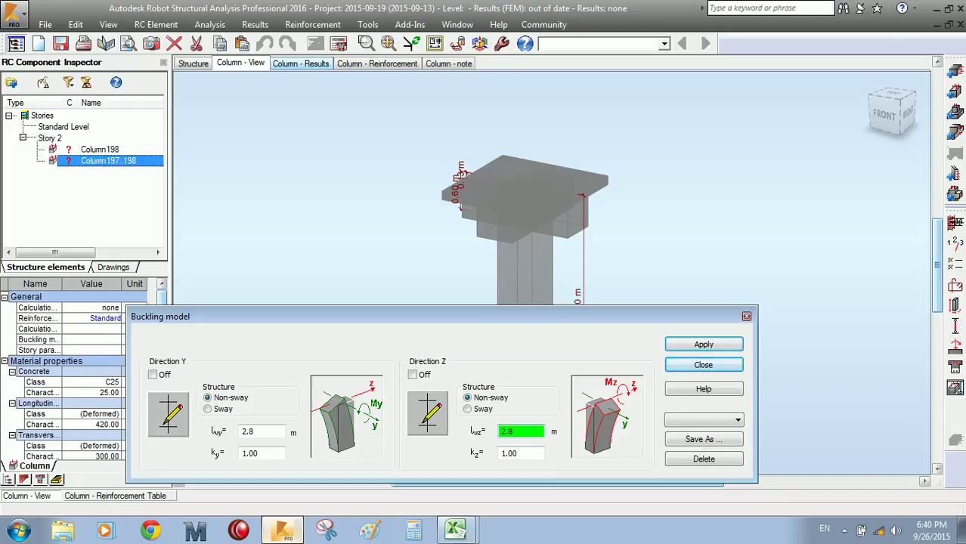
Step: Save the buckling model under the name GF60x60
left_click(725, 440)
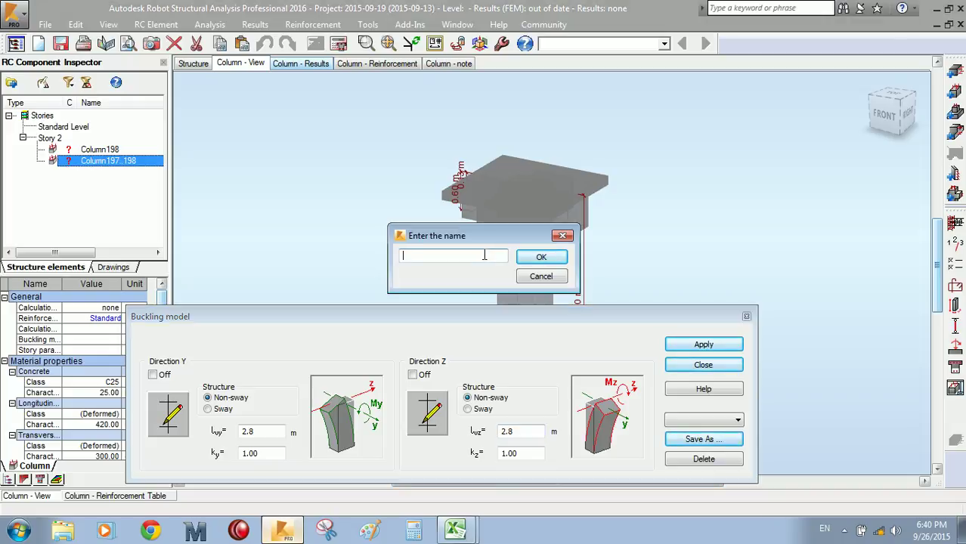
type("C")
key("BackSpace")
type("C")
key("BackSpace")
type("Go")
key("BackSpace")
type("F")
type("60x60")
left_click(541, 257)
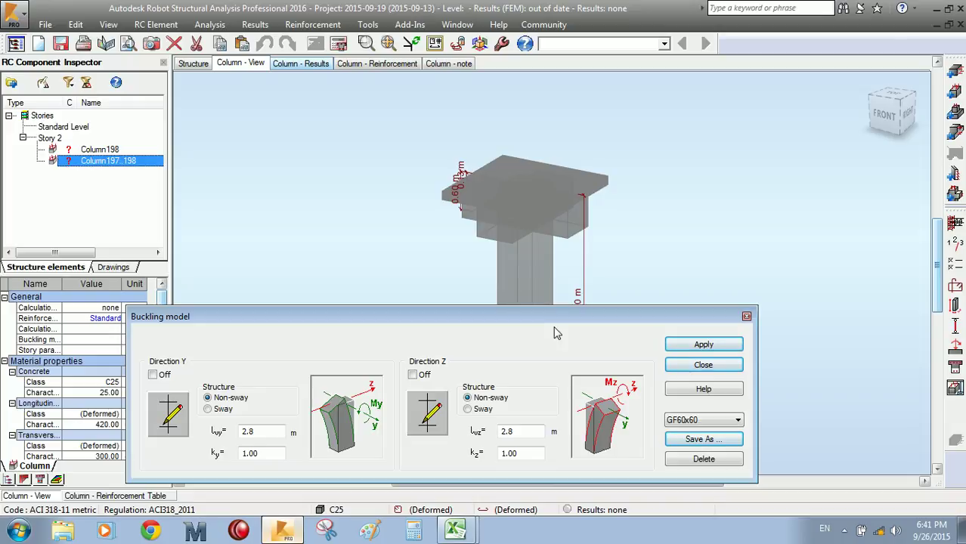
Step: Examine the effective length factor k for the predefined non-sway end-condition schemes in direction Y
left_click(539, 453)
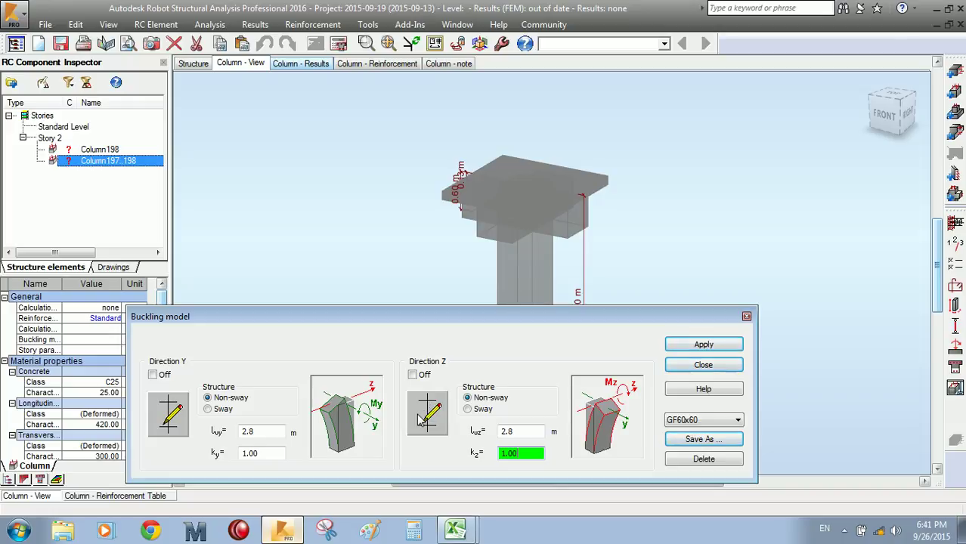
left_click(175, 410)
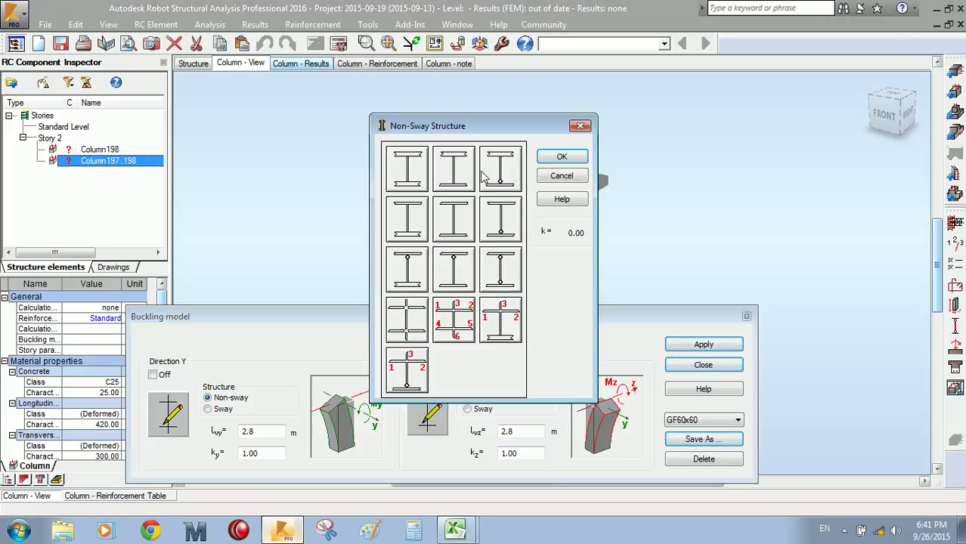
left_click_drag(491, 126, 484, 124)
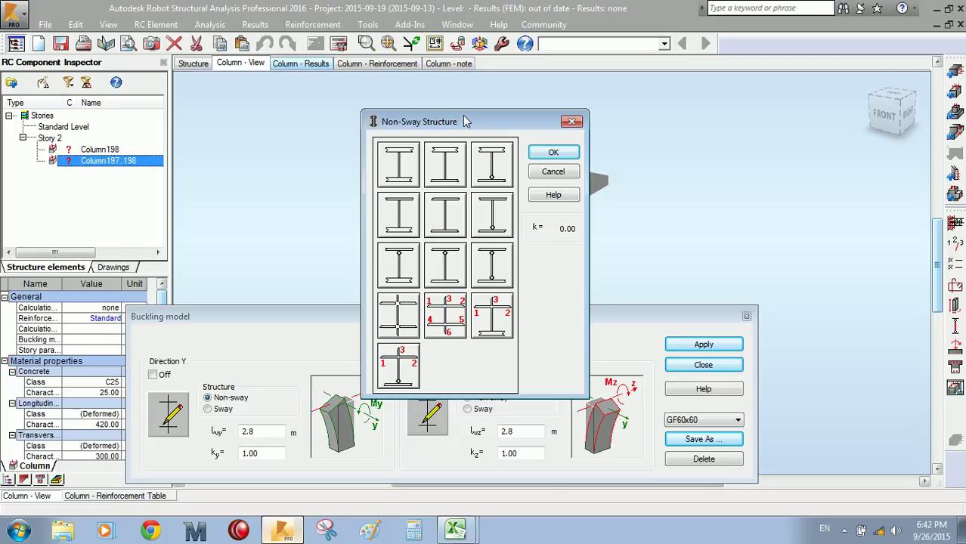
left_click(390, 174)
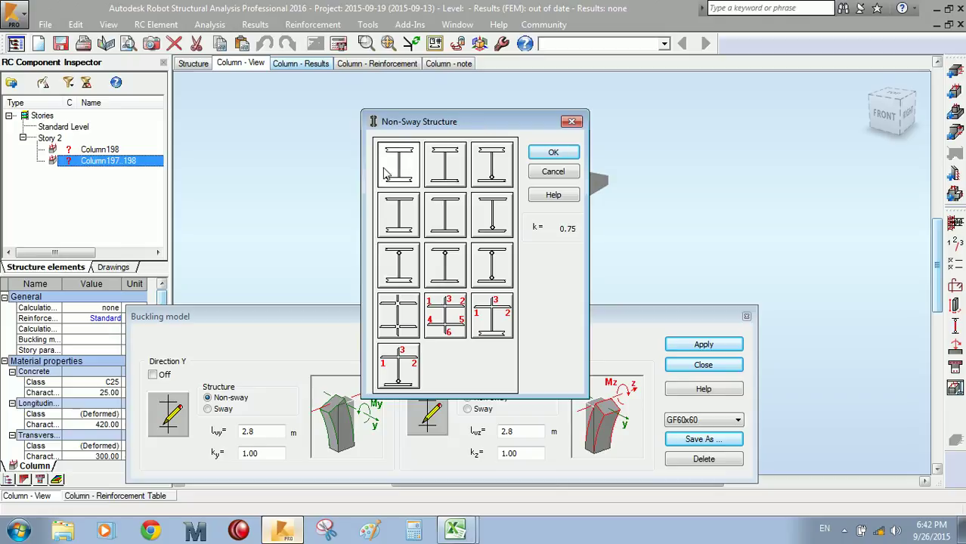
left_click(446, 161)
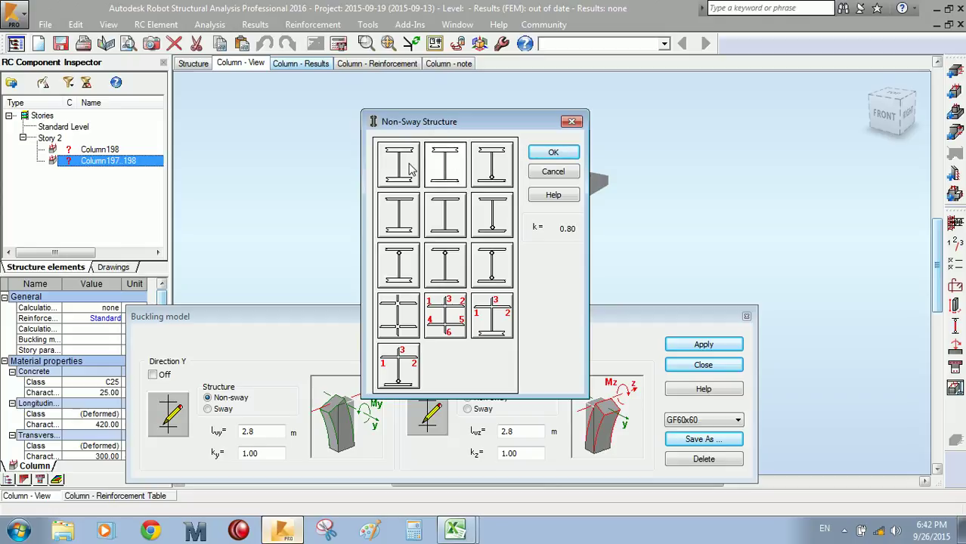
left_click(486, 168)
left_click(412, 208)
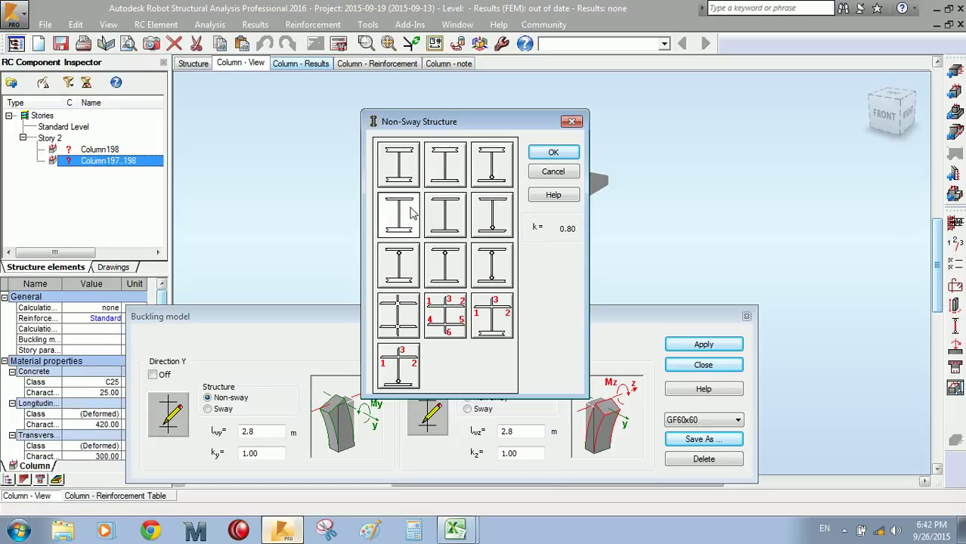
left_click(433, 211)
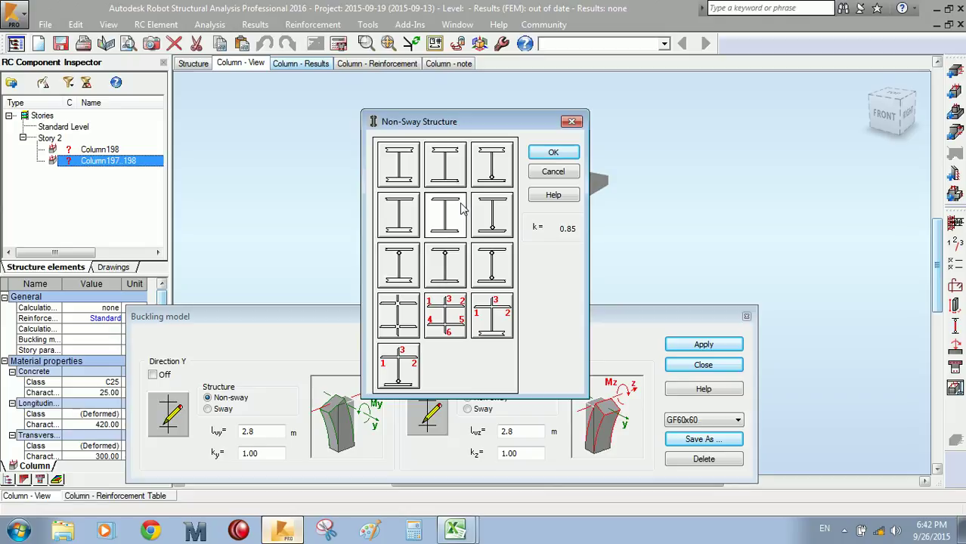
left_click(478, 220)
left_click(403, 263)
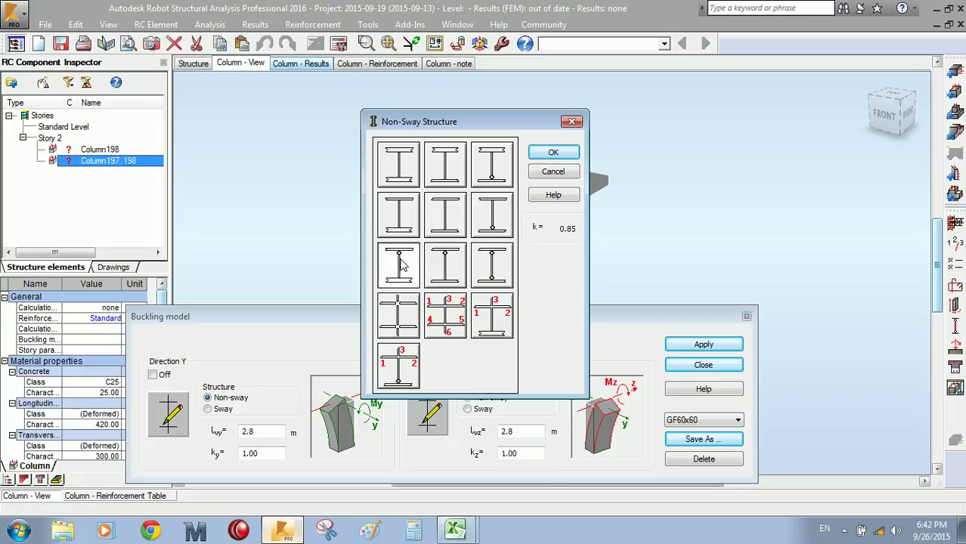
left_click(435, 263)
left_click(493, 277)
left_click(404, 305)
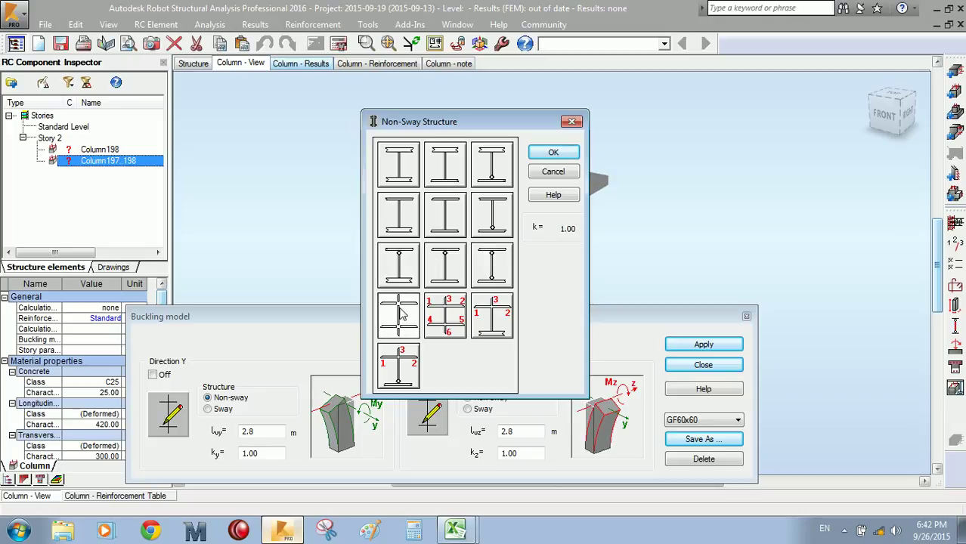
left_click(408, 178)
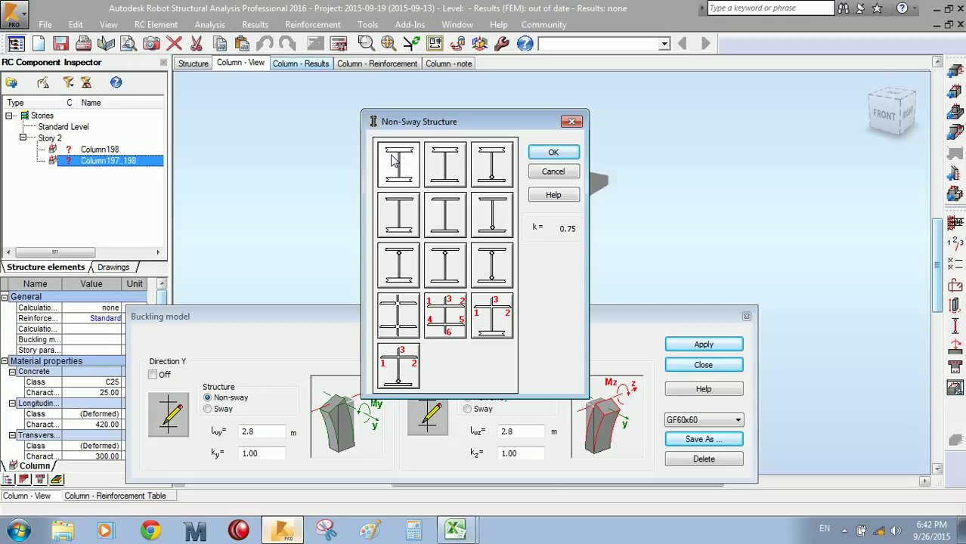
Step: Choose the non-sway scheme with six numbered adjoining bars for direction Y and switch its bar parameters to manual definition
left_click(456, 318)
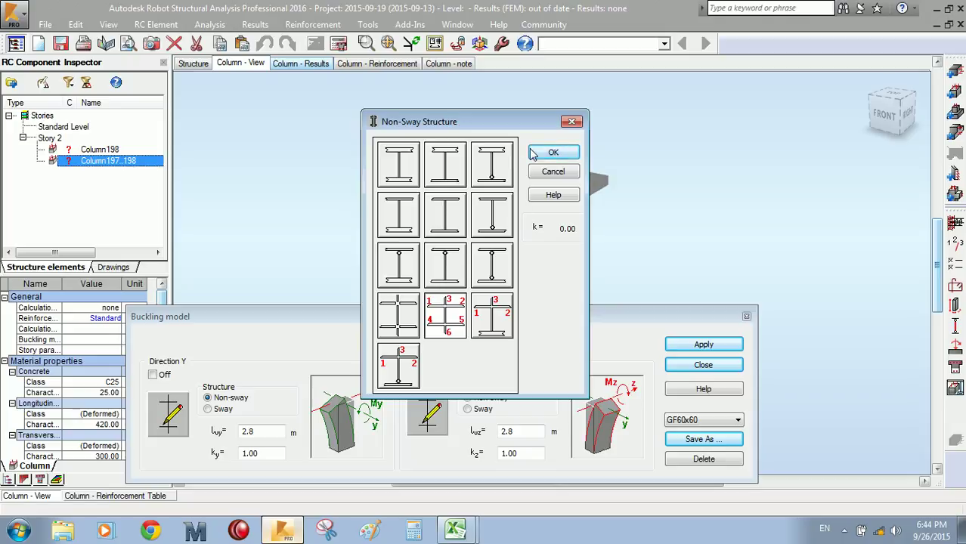
left_click(446, 317)
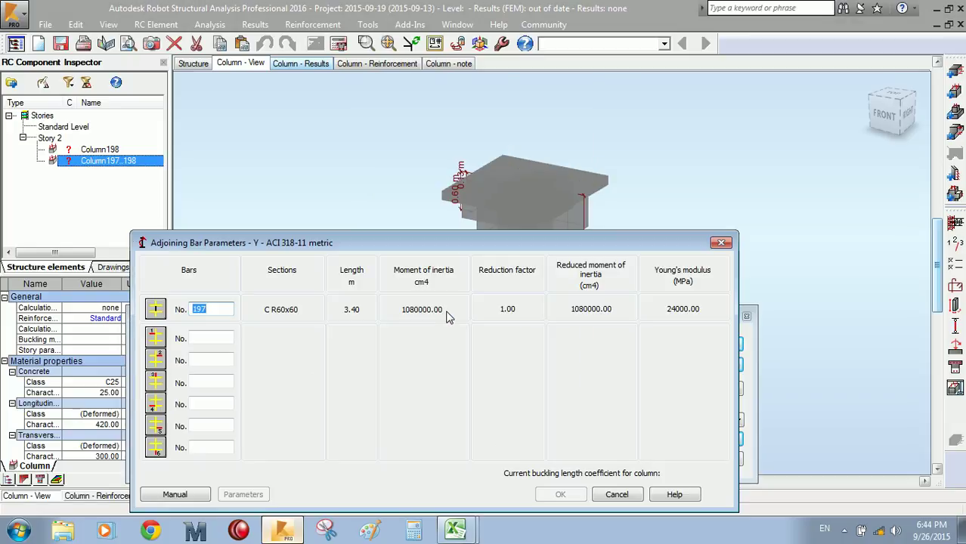
left_click_drag(431, 240, 522, 88)
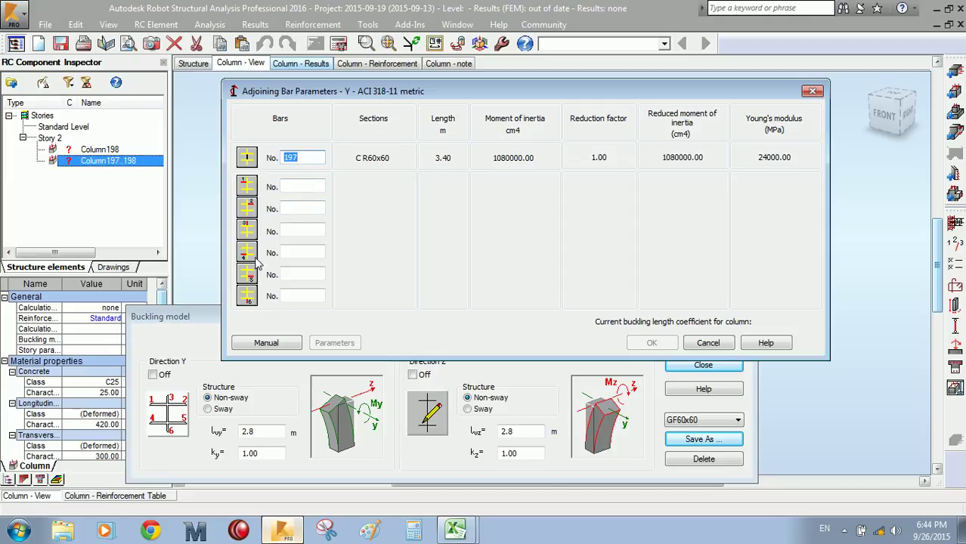
left_click(294, 186)
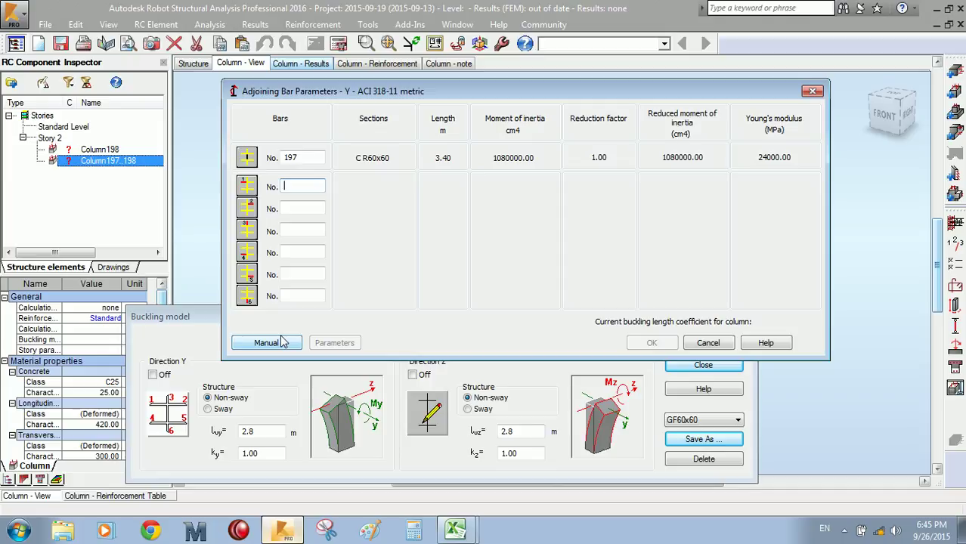
left_click(266, 343)
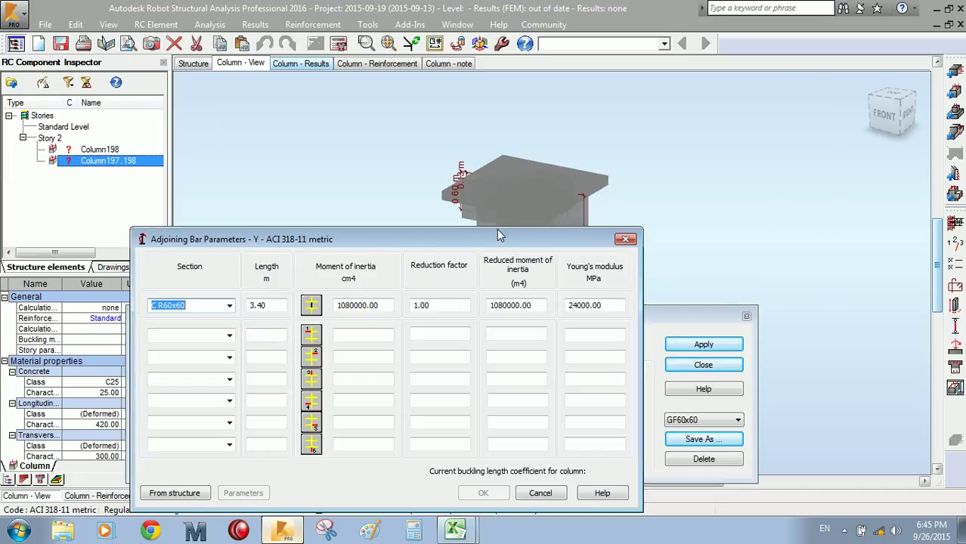
left_click_drag(485, 239, 545, 141)
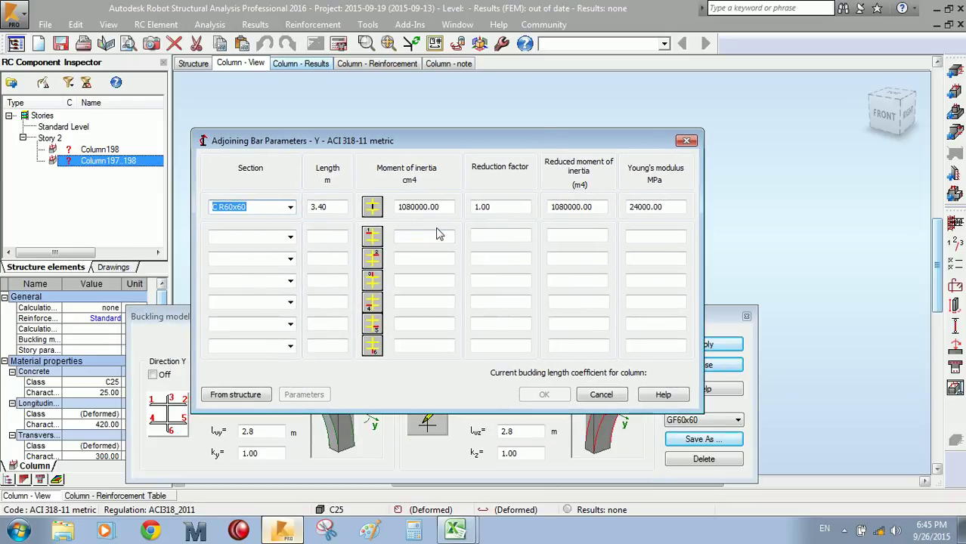
Step: Define adjoining bar 1 with section B R30x60 and a length of 8.5 m
left_click(285, 211)
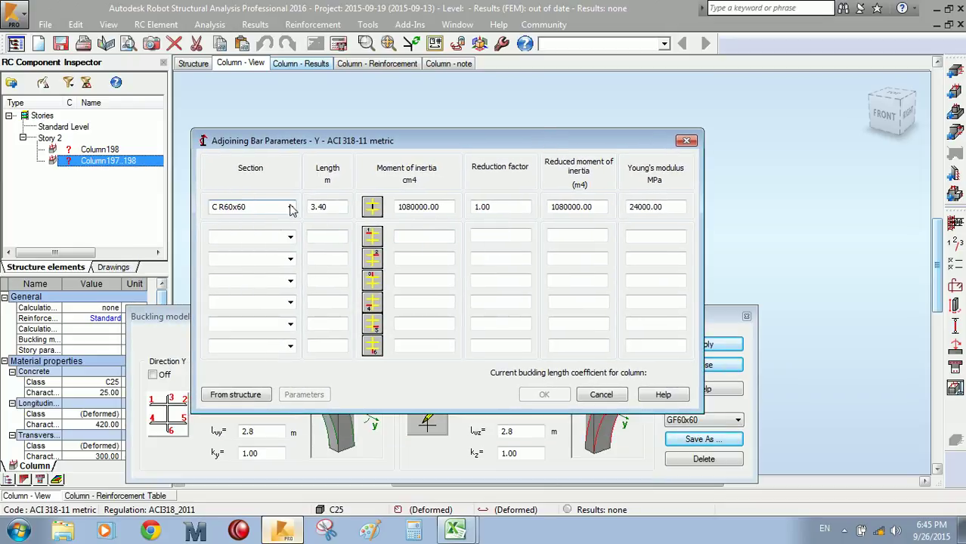
double_click(321, 207)
left_click(274, 237)
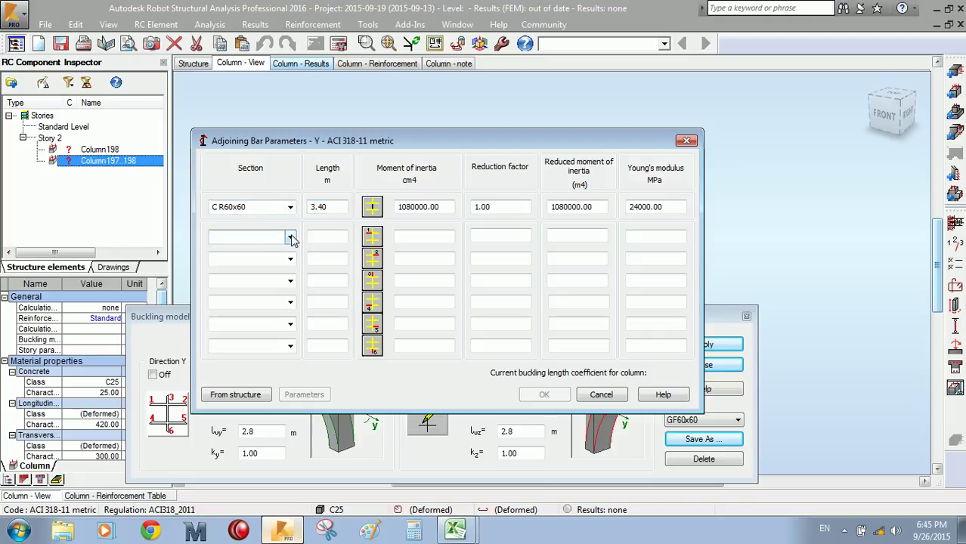
left_click(291, 237)
left_click(291, 238)
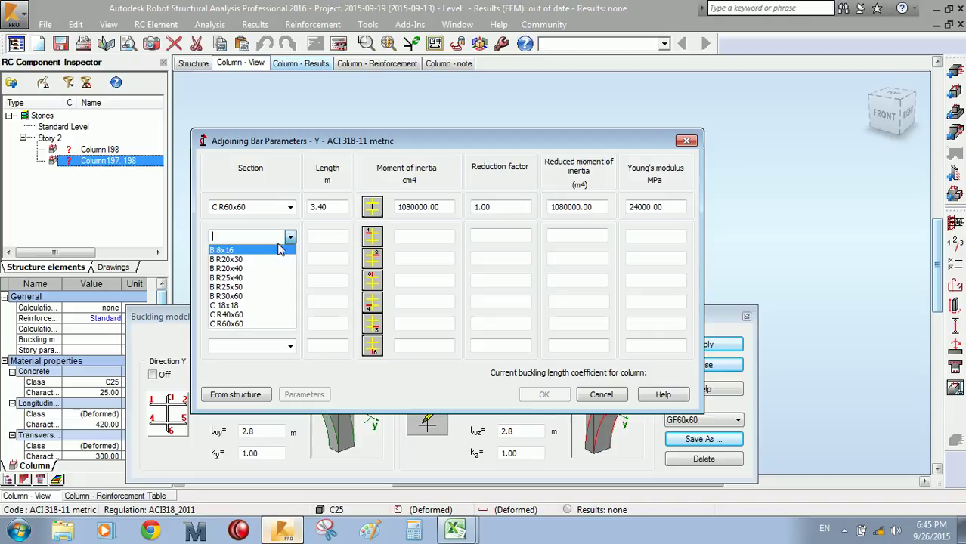
left_click(264, 298)
left_click(335, 239)
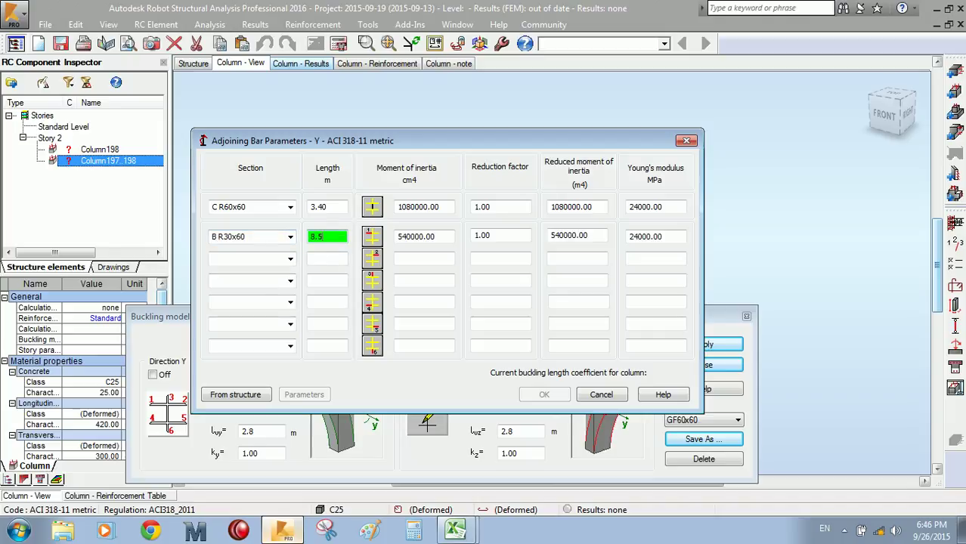
type("8.5")
Step: Cancel the adjoining bar parameters for direction Y, and apply and close the buckling model
left_click(272, 258)
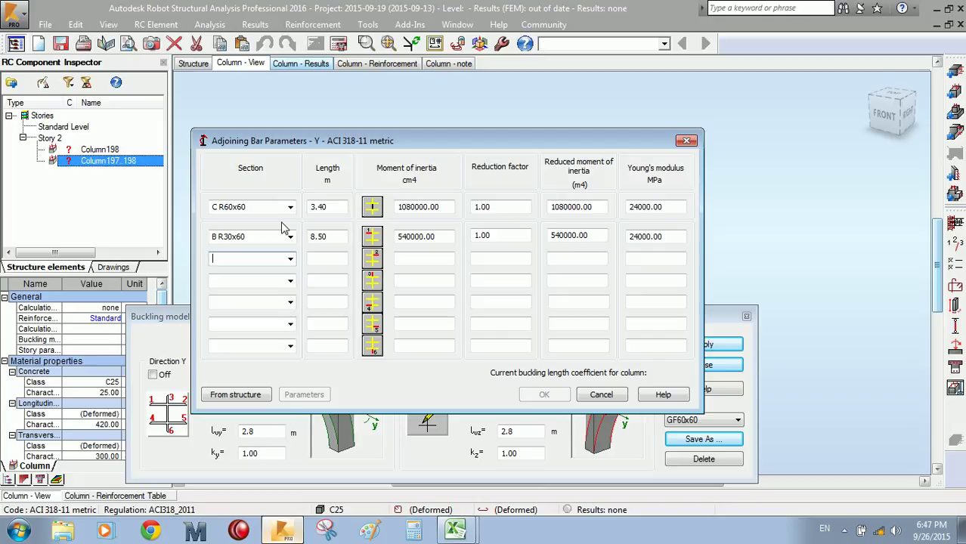
left_click(253, 397)
left_click_drag(375, 256, 417, 120)
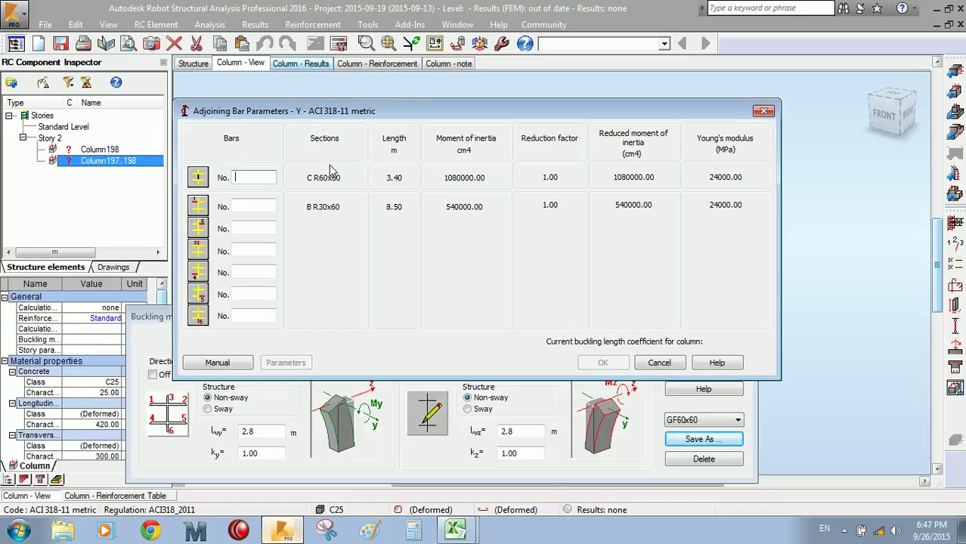
left_click(664, 366)
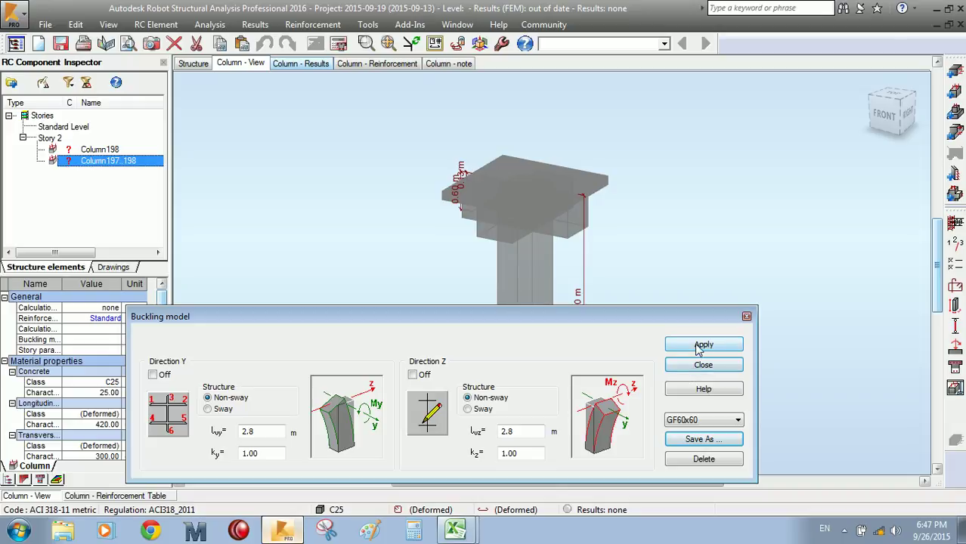
left_click(700, 347)
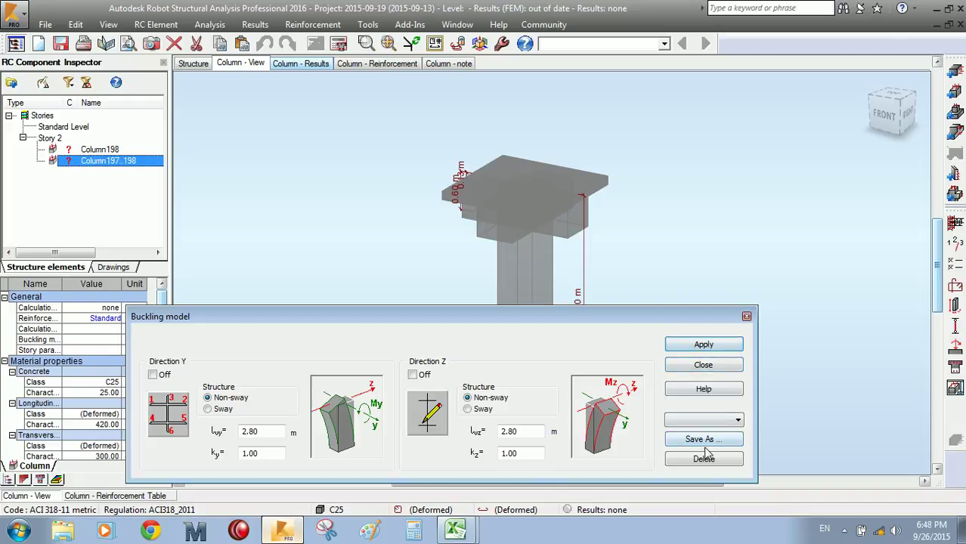
left_click(746, 317)
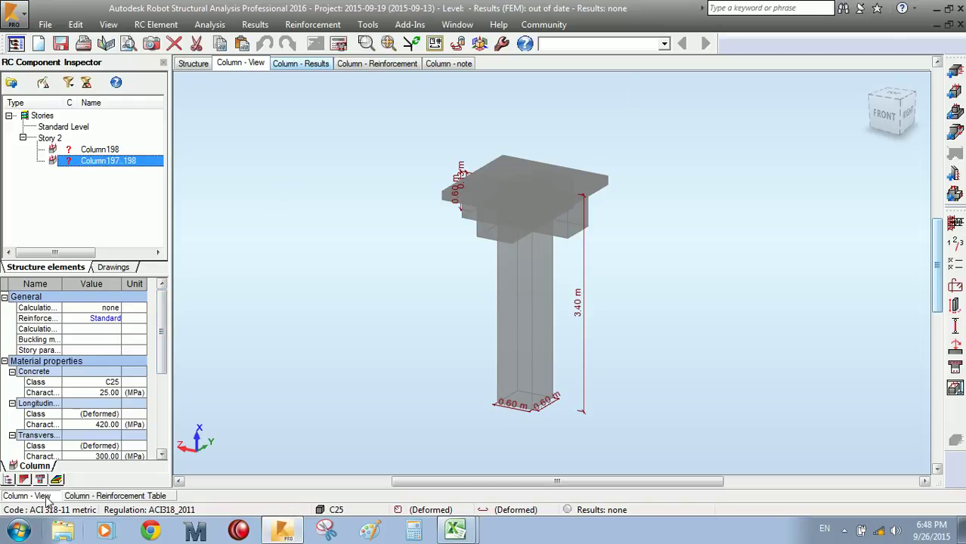
Step: Return to the whole structure in the Geometry layout and open the full bar Diagrams settings
left_click(665, 44)
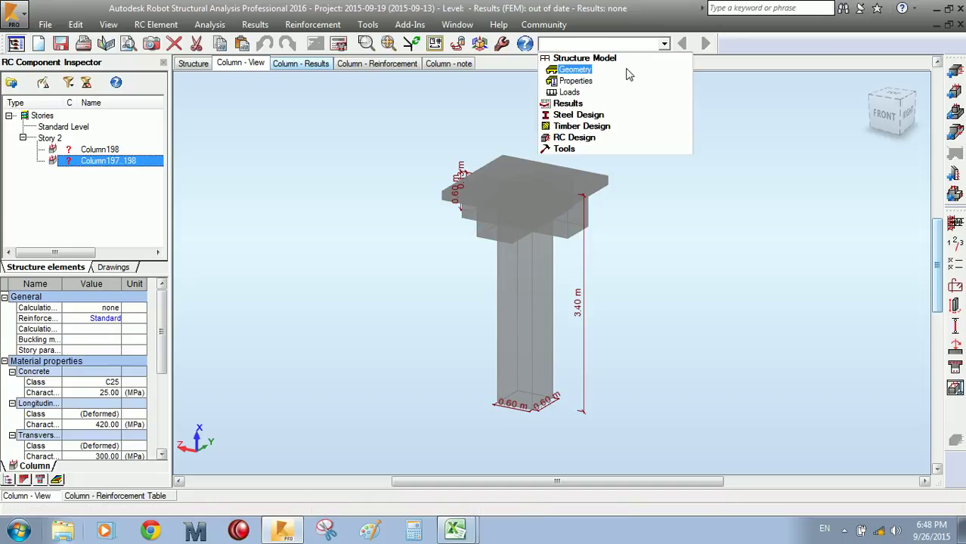
left_click(626, 72)
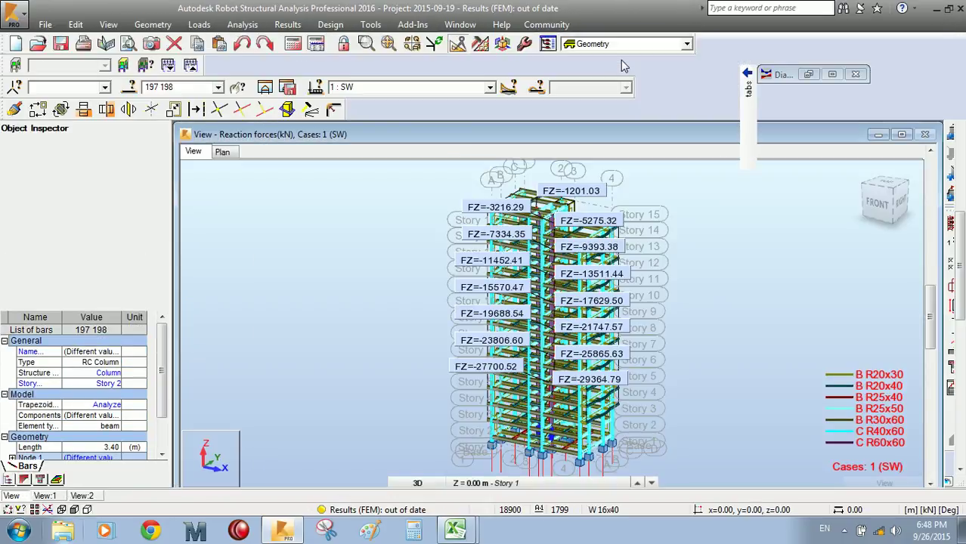
middle_click_drag(656, 293, 604, 209)
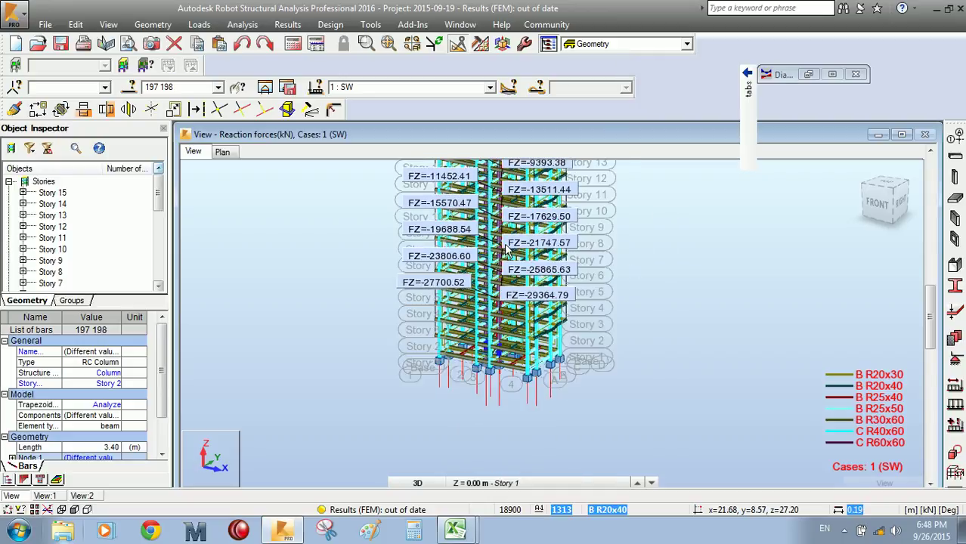
left_click(288, 25)
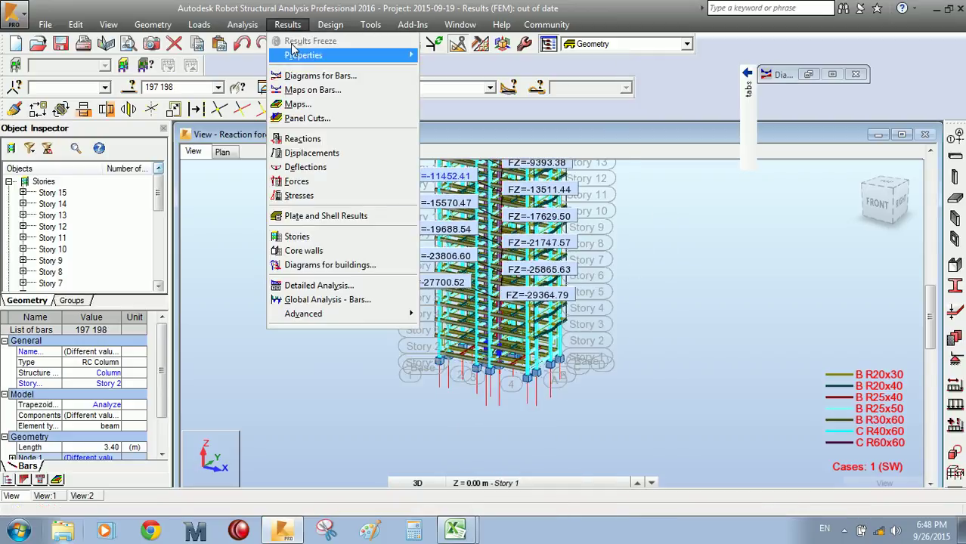
left_click(317, 76)
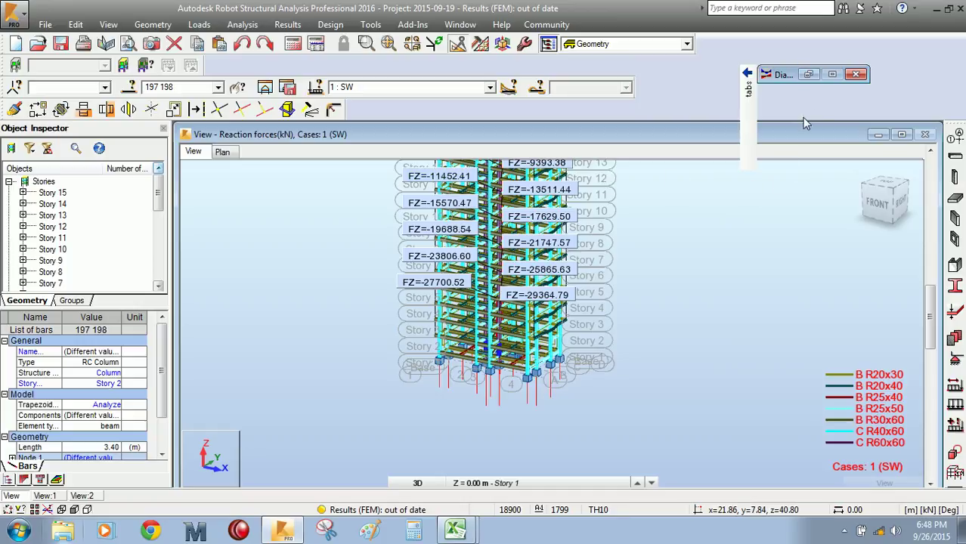
left_click(801, 74)
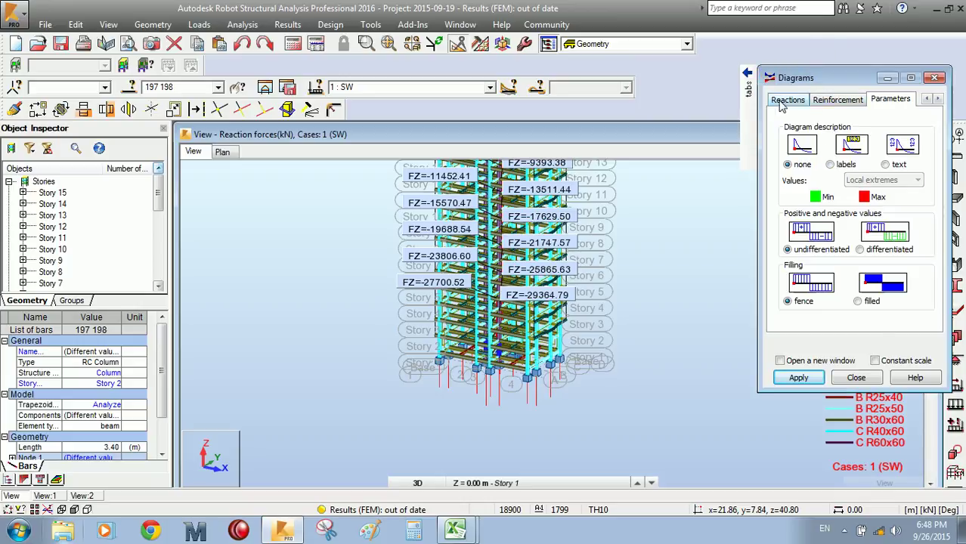
Step: Turn off the FZ reaction display and apply the change to the structure view
left_click(787, 99)
mouse_move(749, 105)
left_click(708, 137)
left_click(713, 117)
left_click(702, 97)
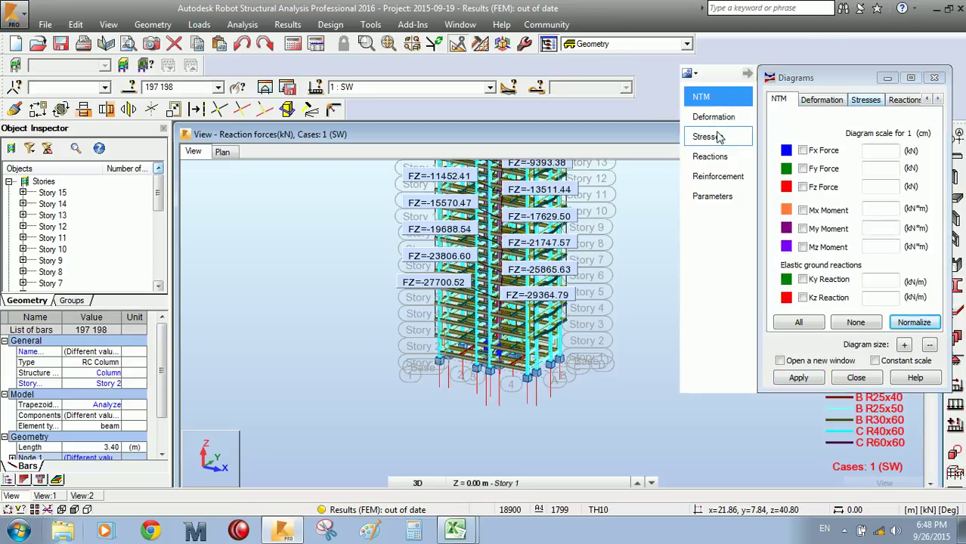
left_click(710, 156)
left_click(817, 225)
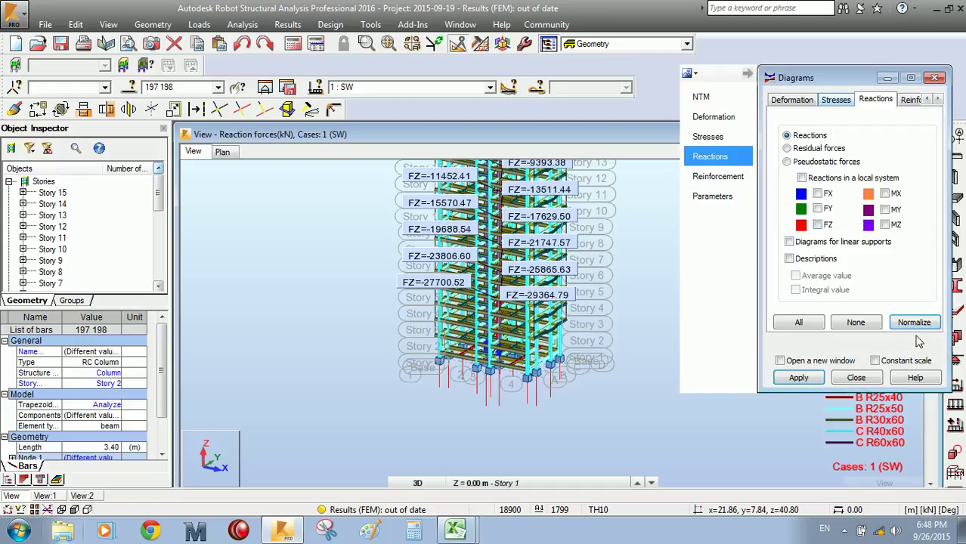
left_click(819, 378)
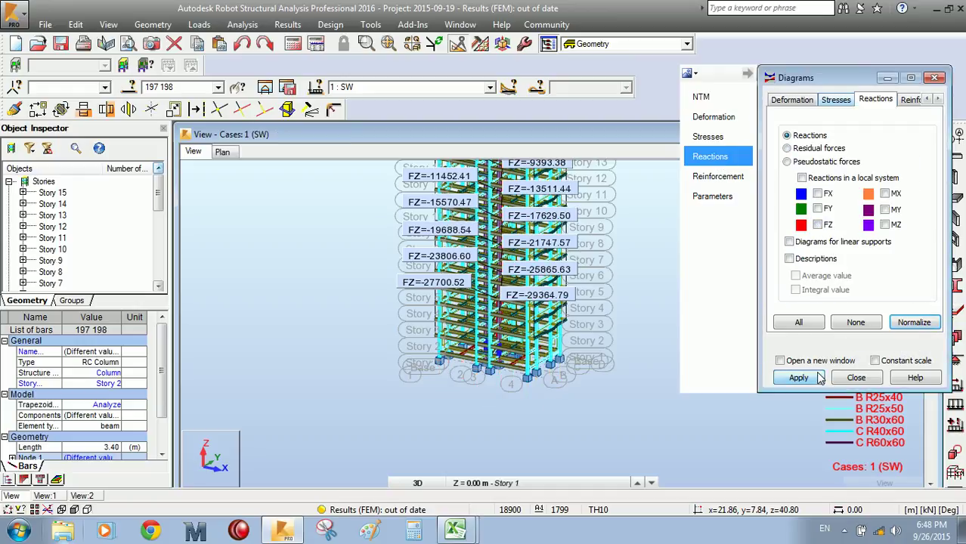
Step: Check the bar Diagrams settings from NTM through Parameters for active result displays, then apply and close them
left_click(713, 198)
left_click(702, 97)
left_click(714, 117)
left_click(722, 137)
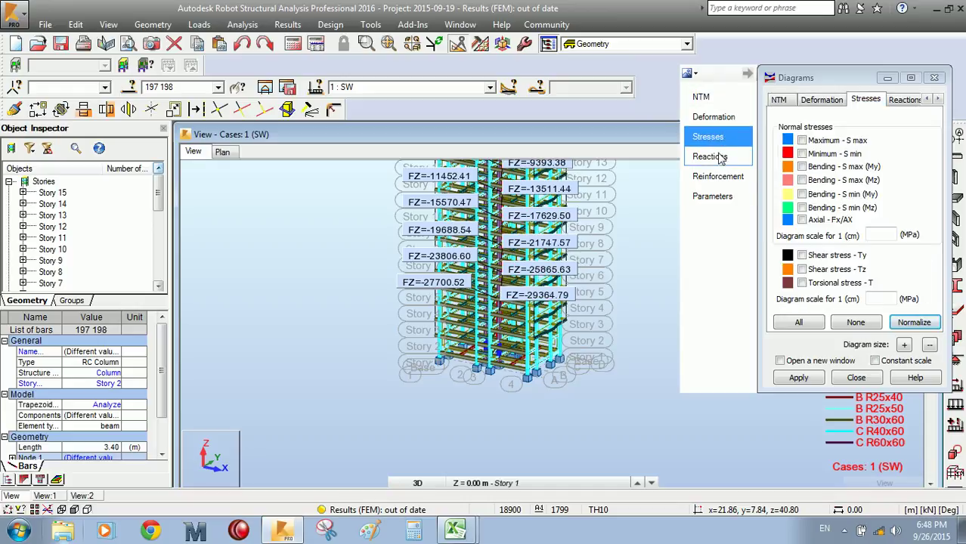
left_click(720, 156)
left_click(718, 178)
left_click(714, 197)
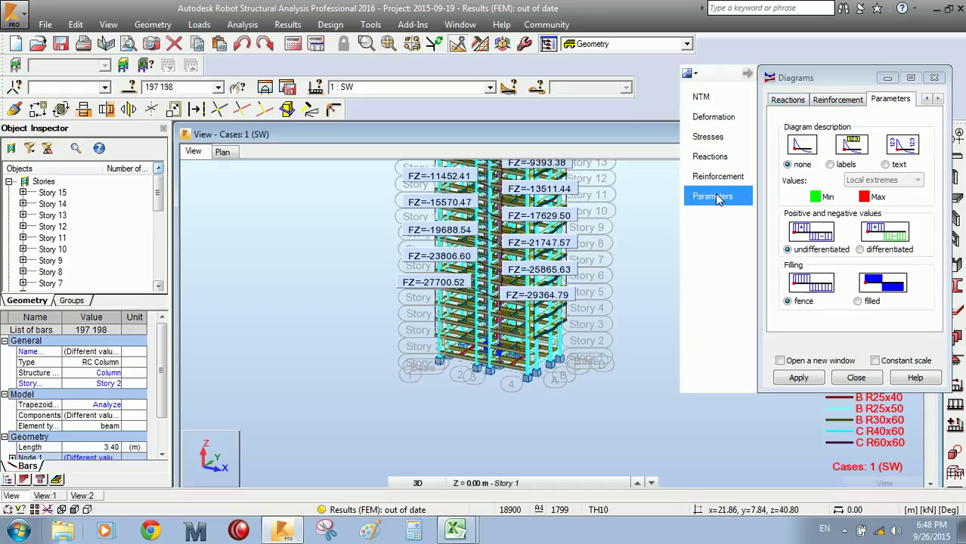
left_click(799, 378)
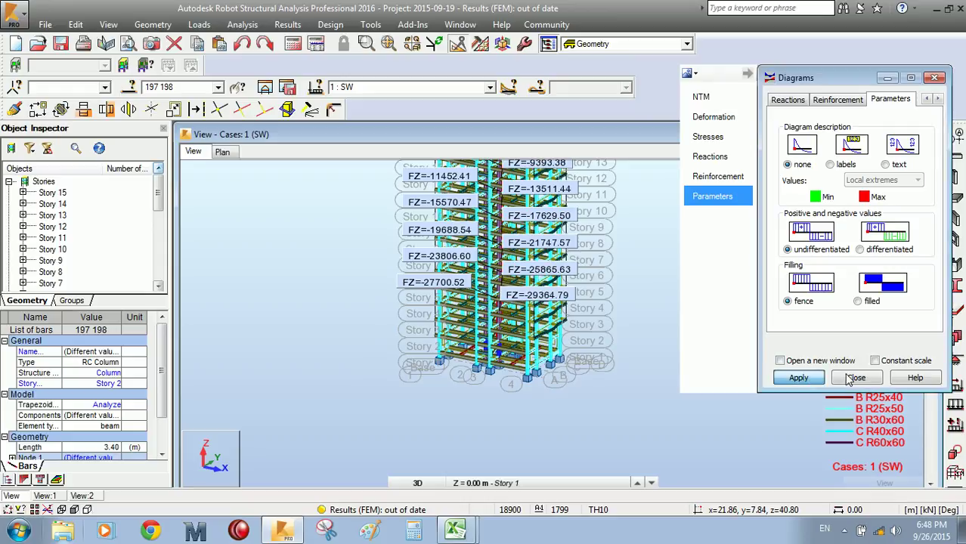
left_click(842, 379)
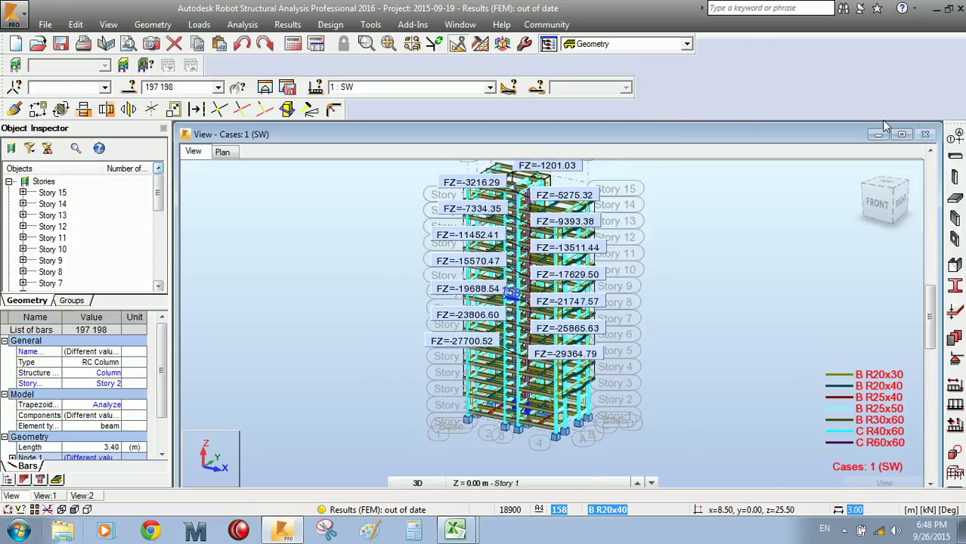
Step: Maximize the structure view and turn off all story force diagrams in the Diagrams for buildings settings
left_click(901, 135)
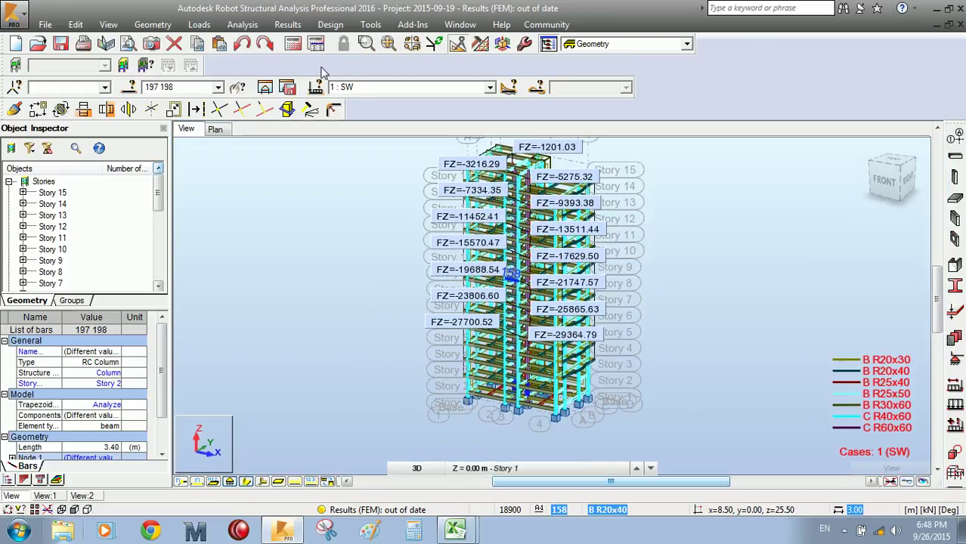
left_click(287, 24)
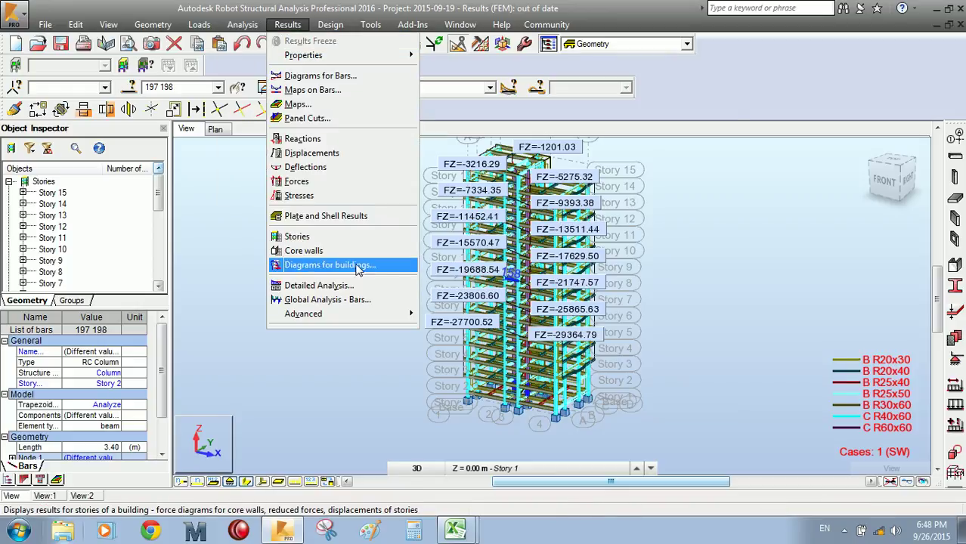
left_click(329, 265)
left_click(806, 156)
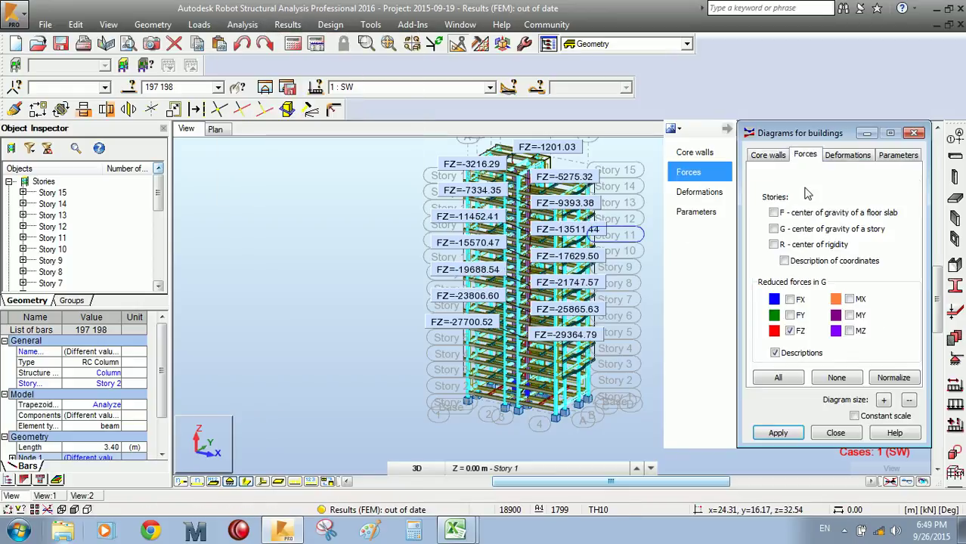
left_click(839, 381)
left_click(836, 433)
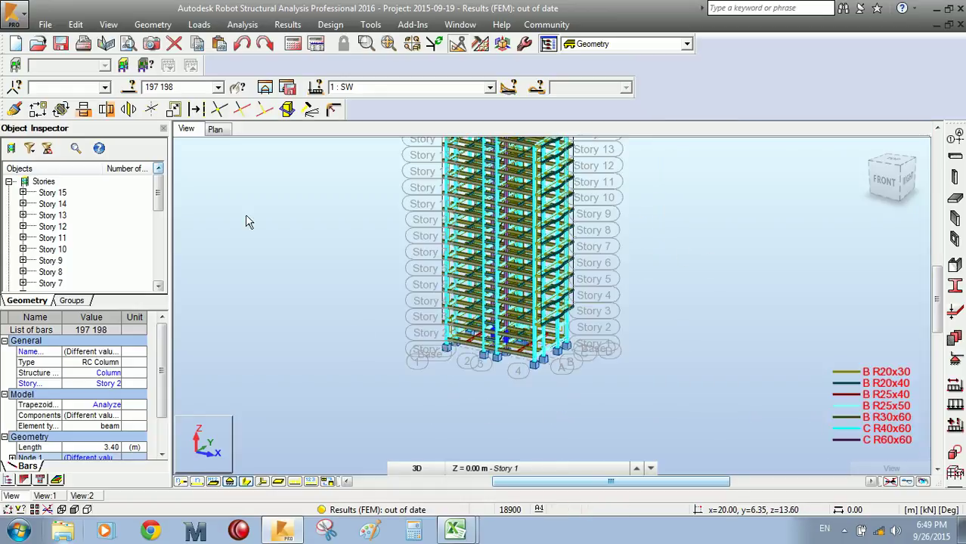
Step: Check the other open view windows and return to the main structure view
left_click(51, 496)
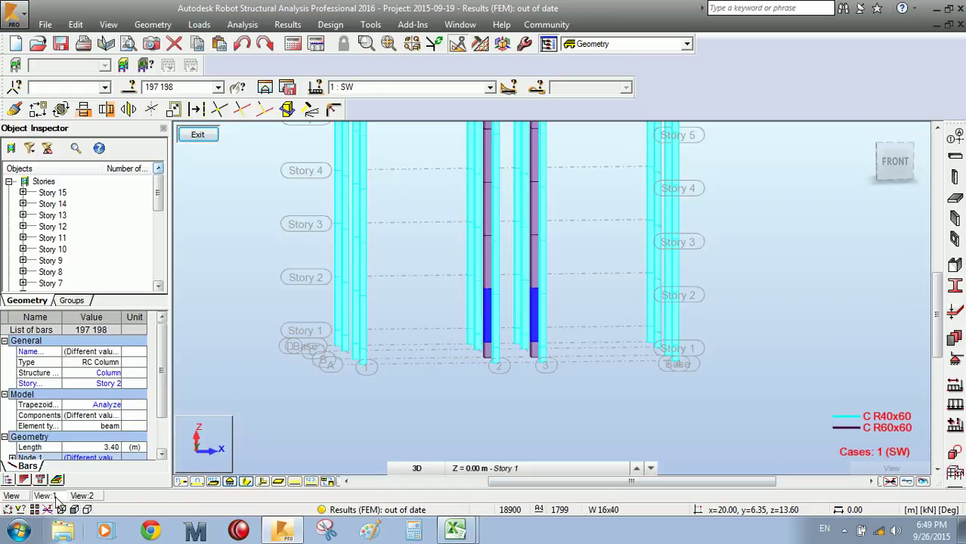
left_click(85, 501)
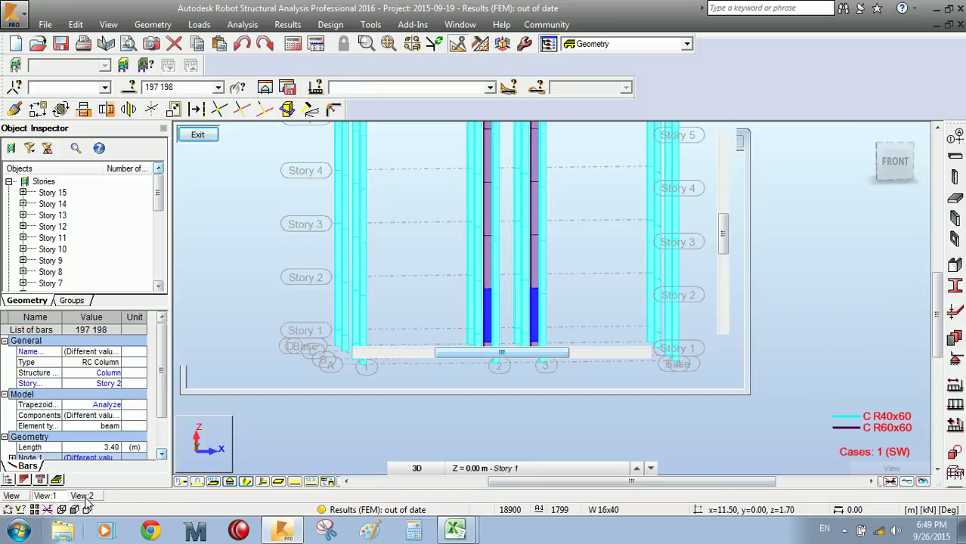
left_click(18, 501)
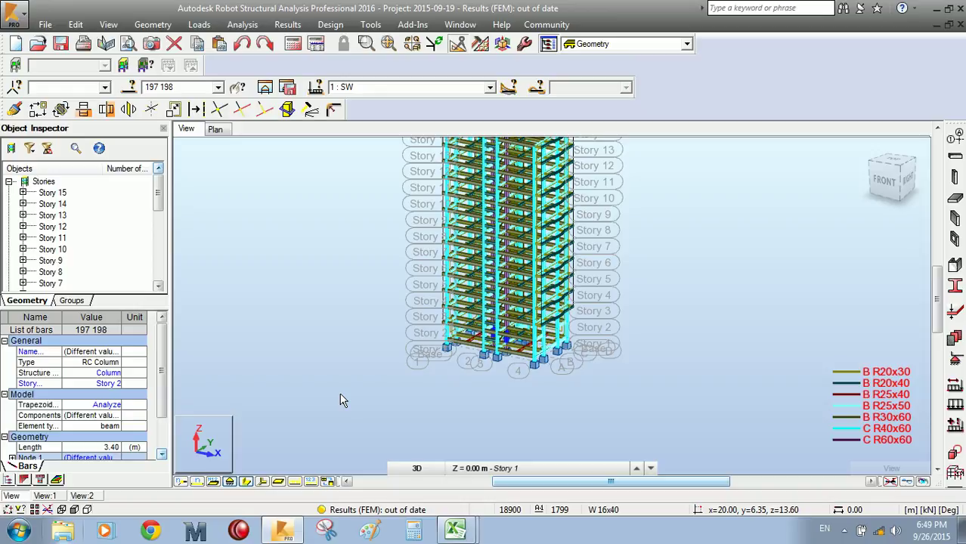
Step: Examine the lower-story framing around the selected story 2 columns in 3D and clear the bar selection
scroll(496, 364, "up", 3)
scroll(496, 364, "up", 1)
right_click(671, 247)
left_click(691, 304)
mouse_move(666, 333)
left_mouse_down()
mouse_move(616, 336)
mouse_move(667, 315)
left_mouse_up()
scroll(403, 349, "up", 3)
mouse_move(480, 344)
left_mouse_down()
mouse_move(452, 362)
mouse_move(419, 356)
left_mouse_up()
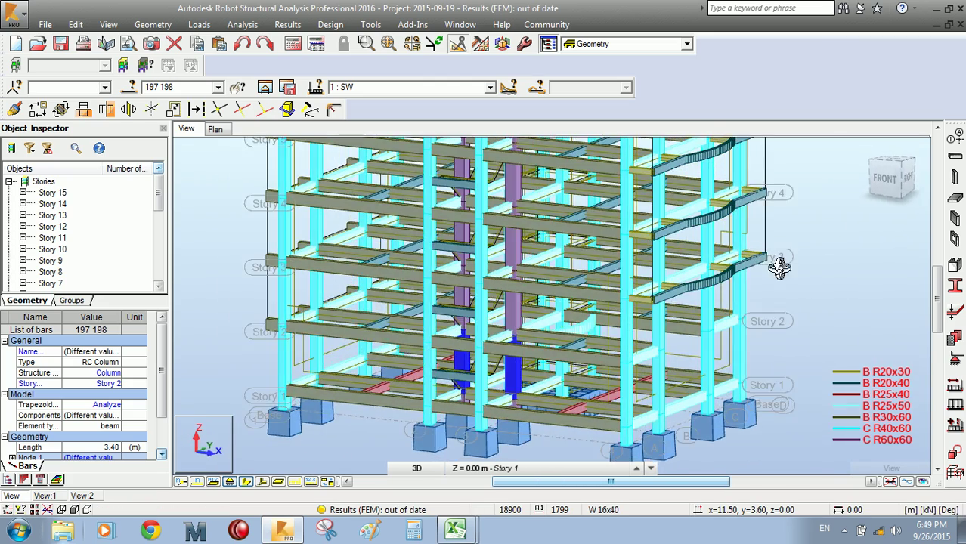
right_click(775, 179)
left_click(801, 181)
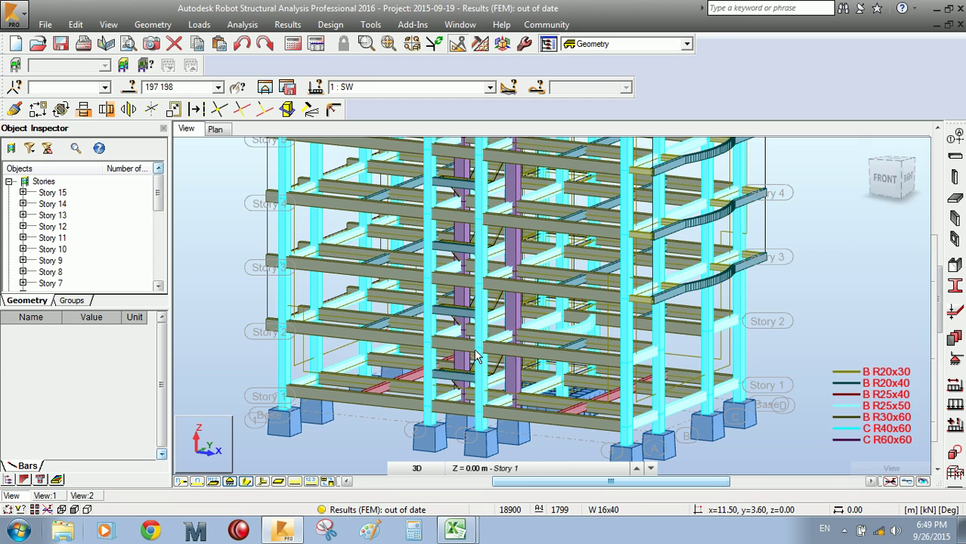
scroll(476, 357, "up", 3)
scroll(442, 322, "down", 3)
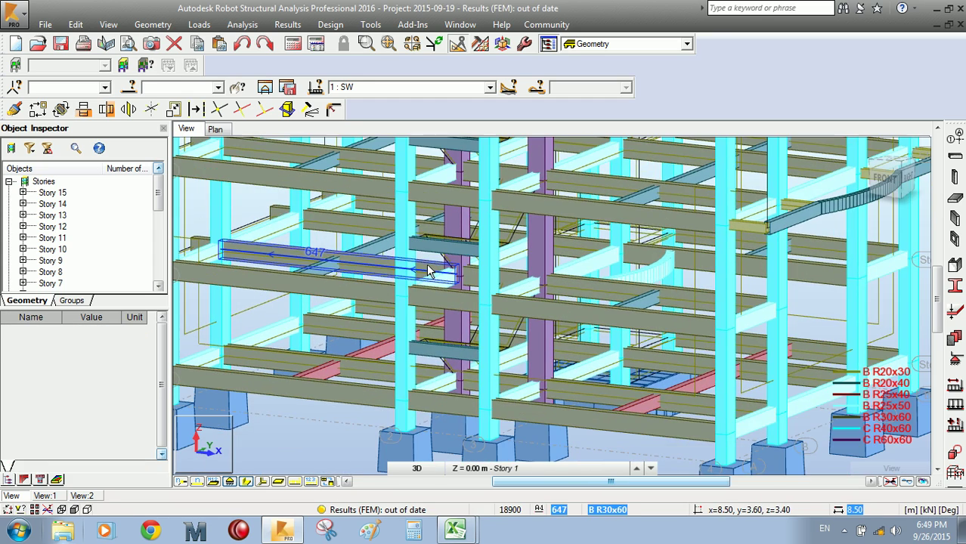
Step: Switch to the XY plan view and compare the Story 1 and Story 2 levels, finishing on Story 1
left_click(416, 469)
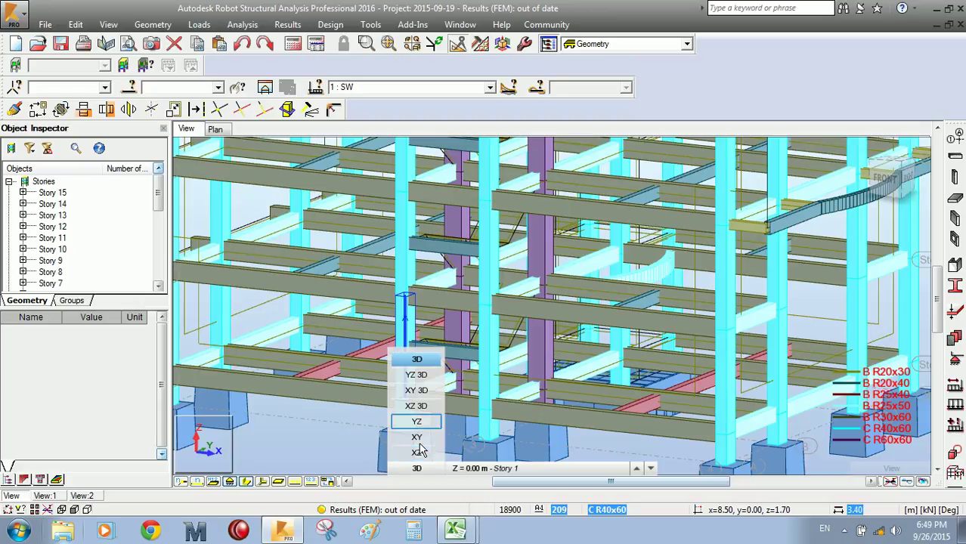
left_click(497, 469)
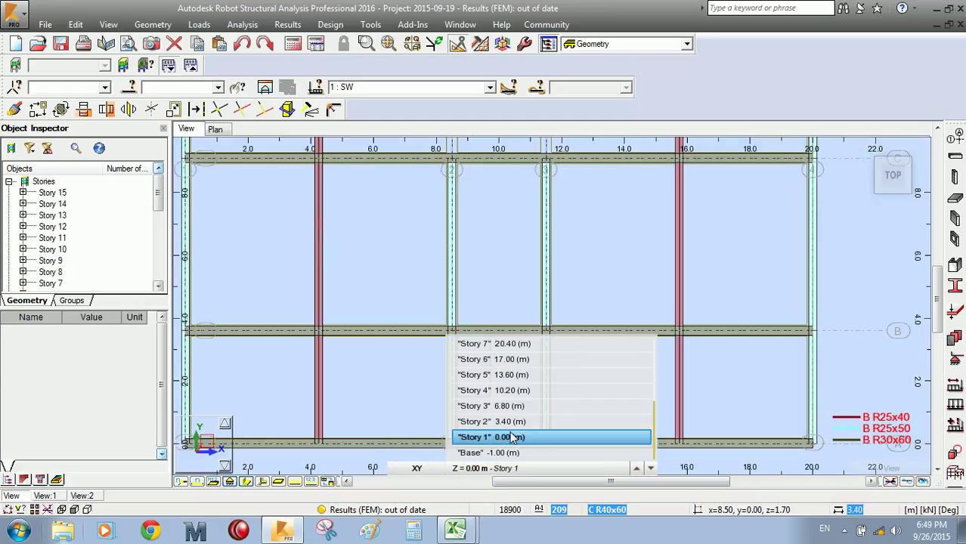
left_click(510, 443)
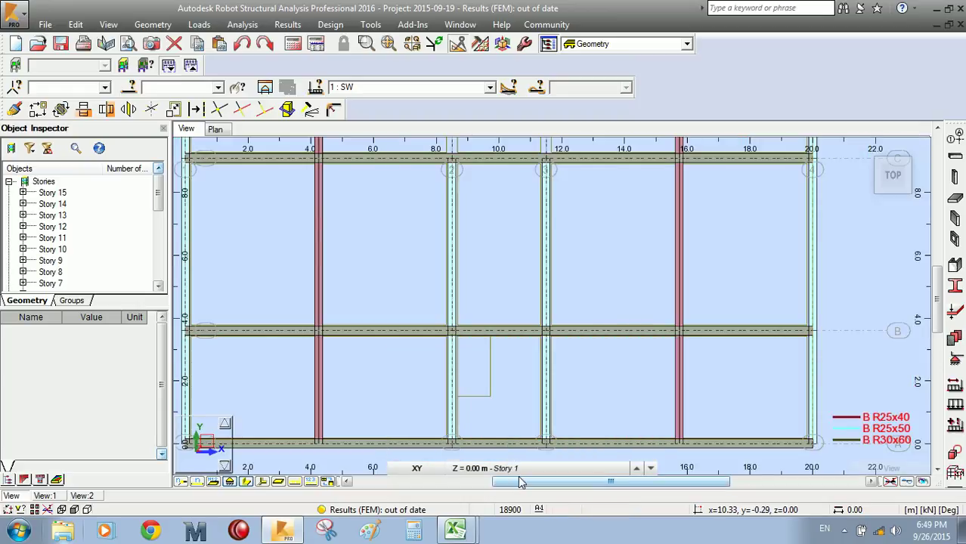
left_click(521, 469)
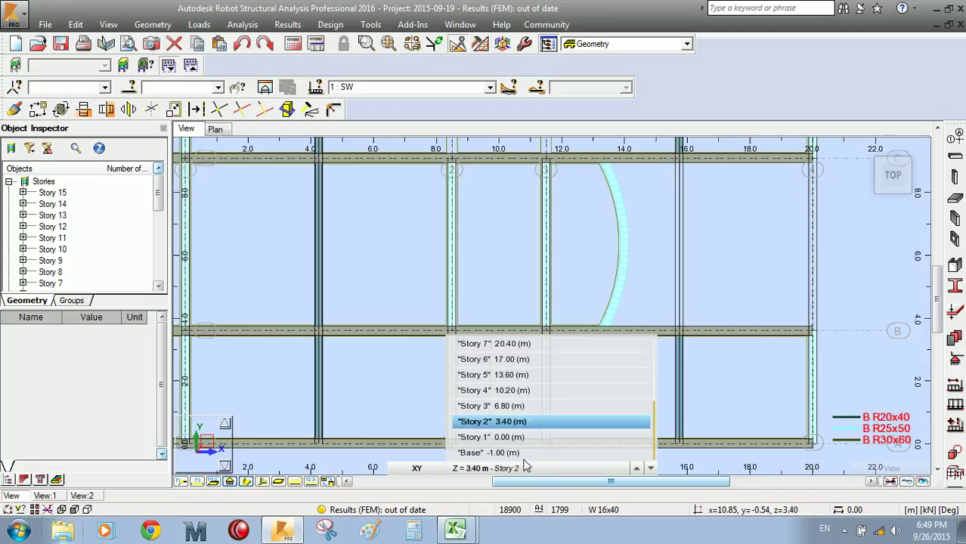
left_click(518, 439)
Step: Examine the Story 1 plan for the beams meeting the columns on axes 2 and 3 along axis B
scroll(514, 412, "down", 4)
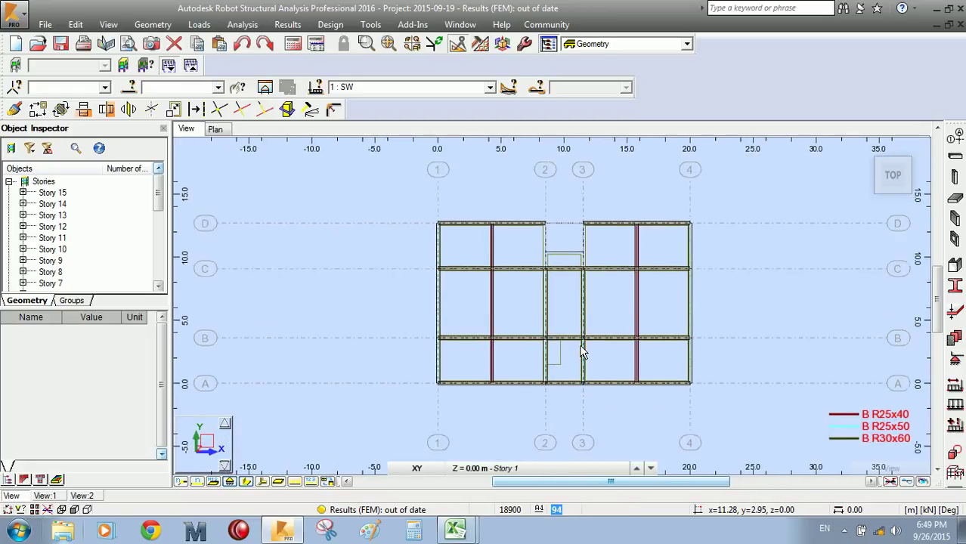
scroll(571, 346, "up", 2)
scroll(550, 324, "up", 1)
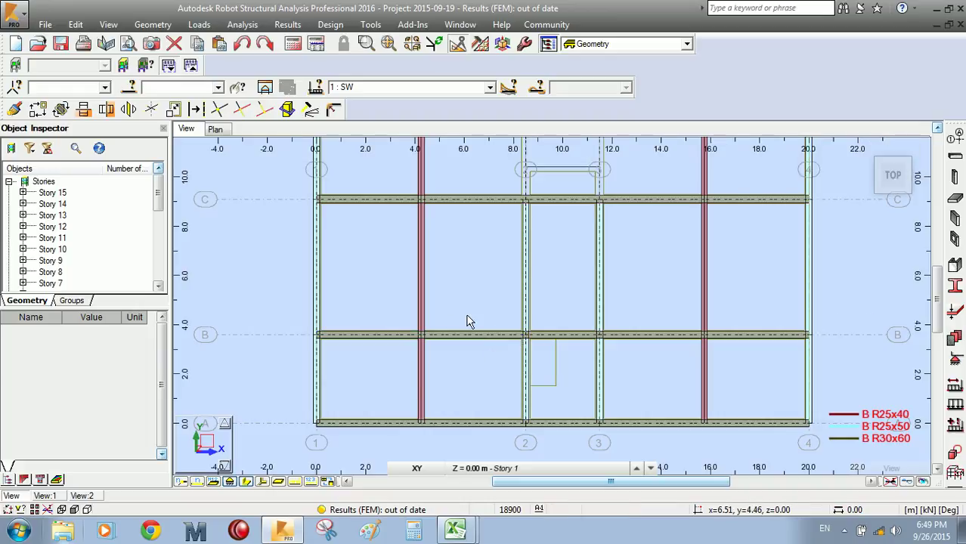
scroll(494, 361, "down", 1)
scroll(490, 357, "up", 2)
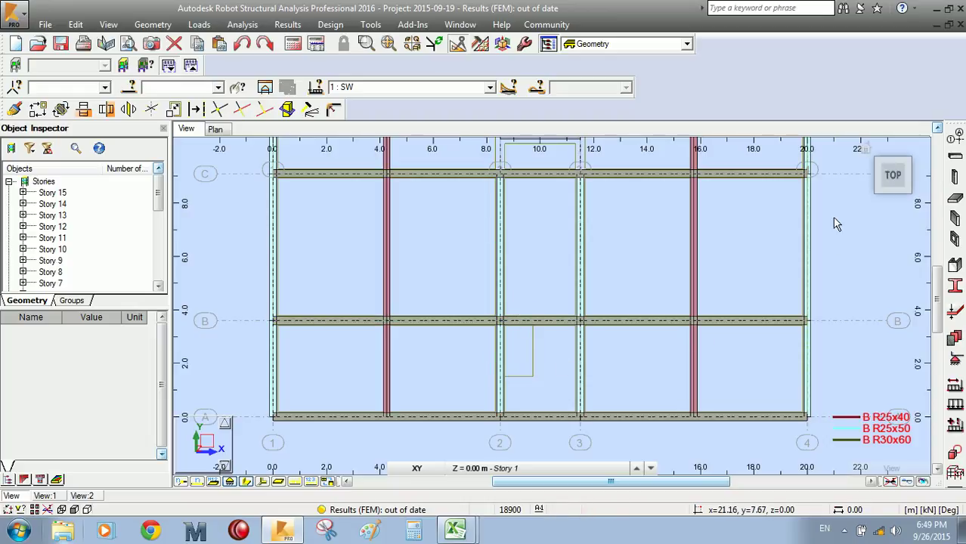
scroll(578, 281, "down", 2)
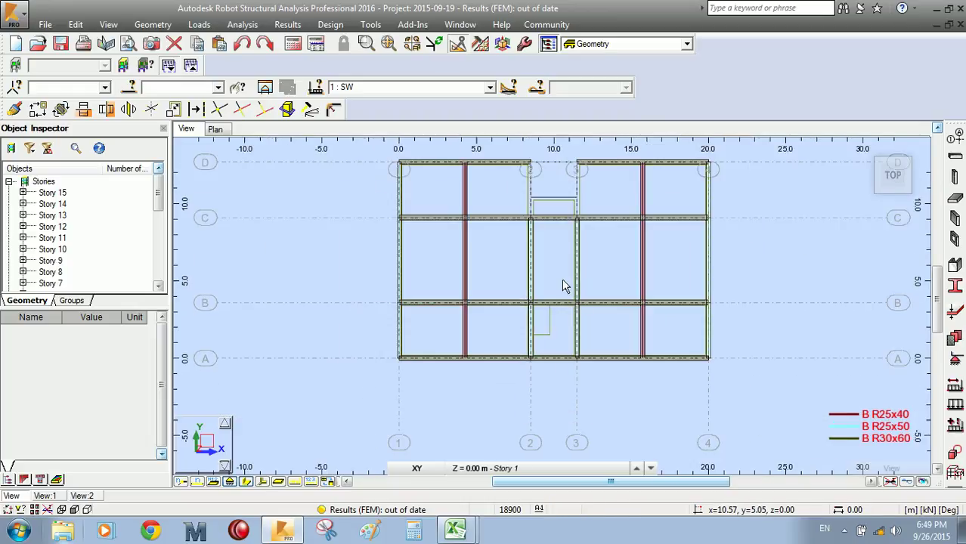
scroll(561, 210, "up", 1)
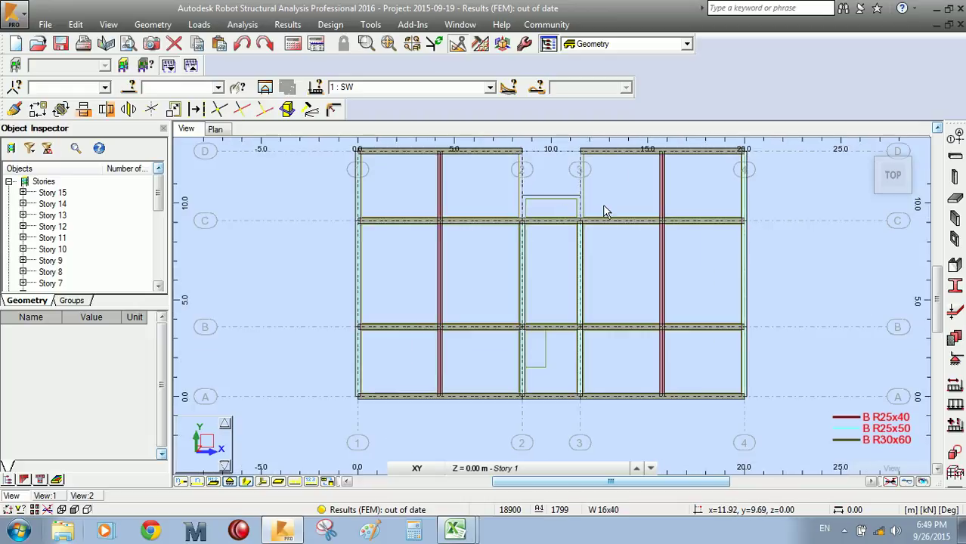
Step: Return to the 3D view and examine the beams framing into the C R60x60 columns at the lower stories
left_click(865, 149)
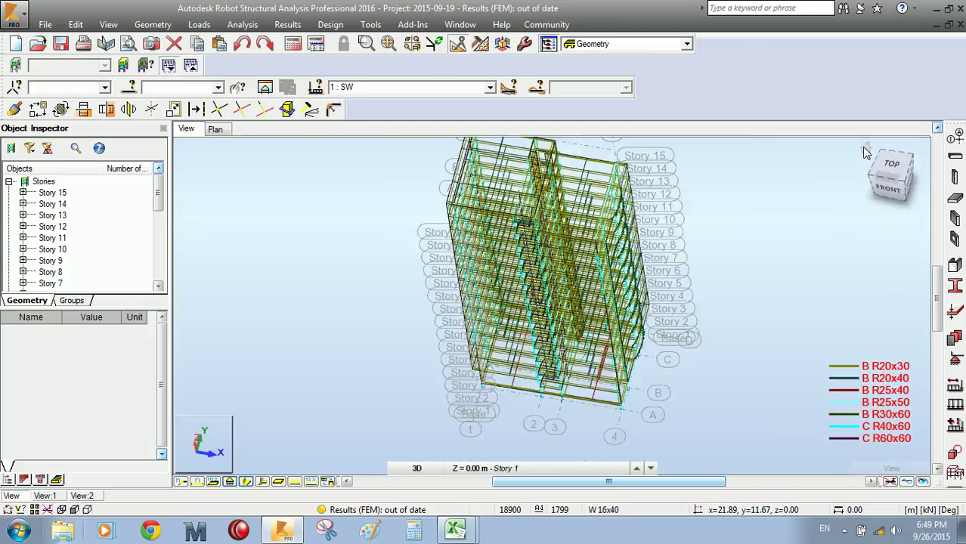
scroll(521, 387, "up", 2)
middle_click_drag(522, 387, 621, 378, "shift")
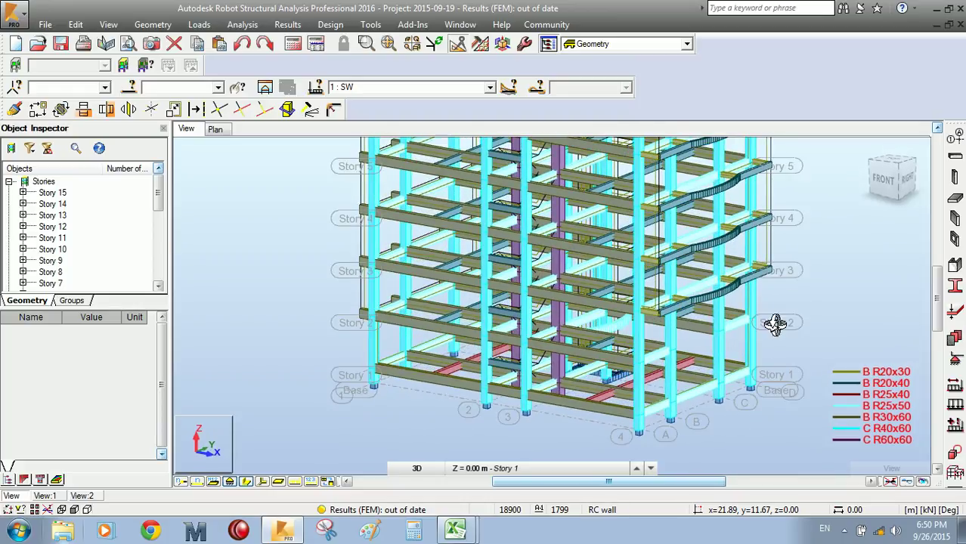
right_click(832, 251)
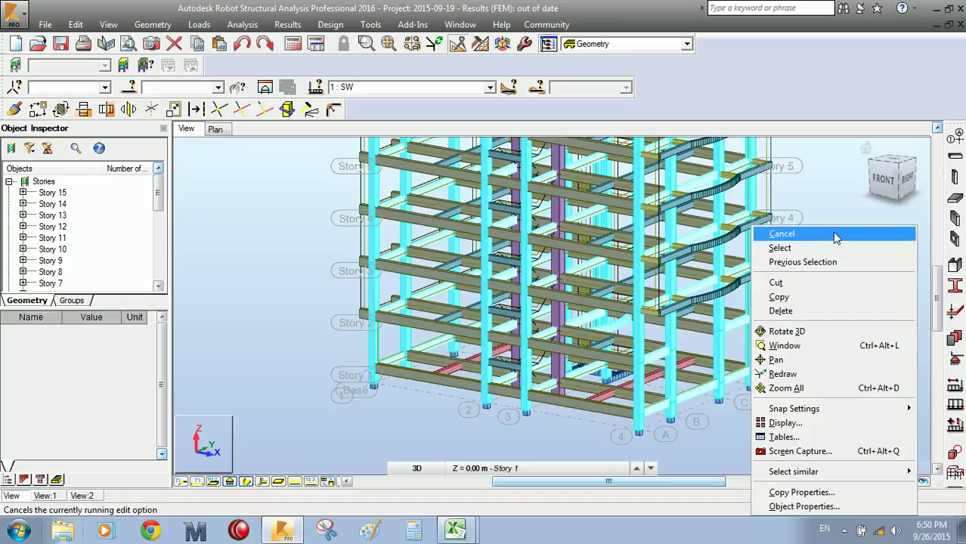
left_click(836, 236)
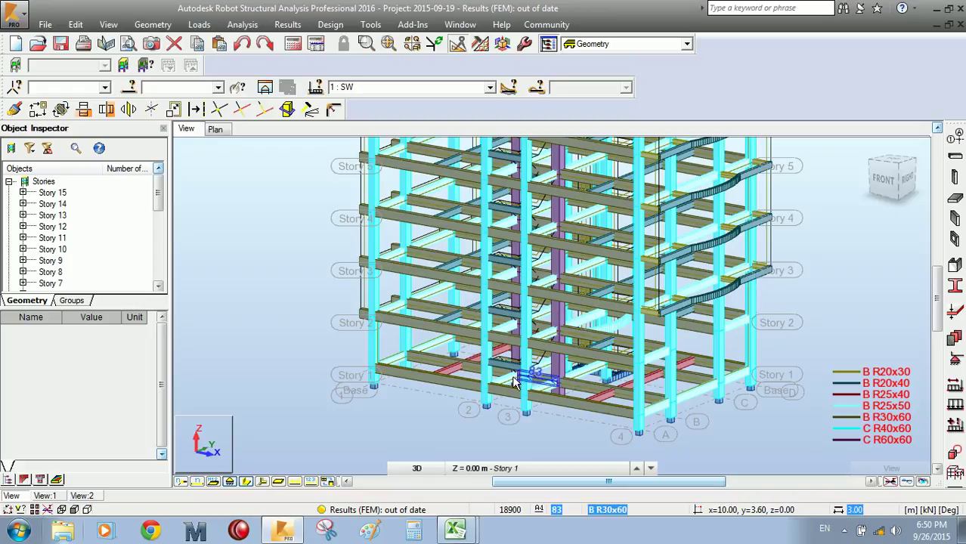
scroll(600, 345, "up", 5)
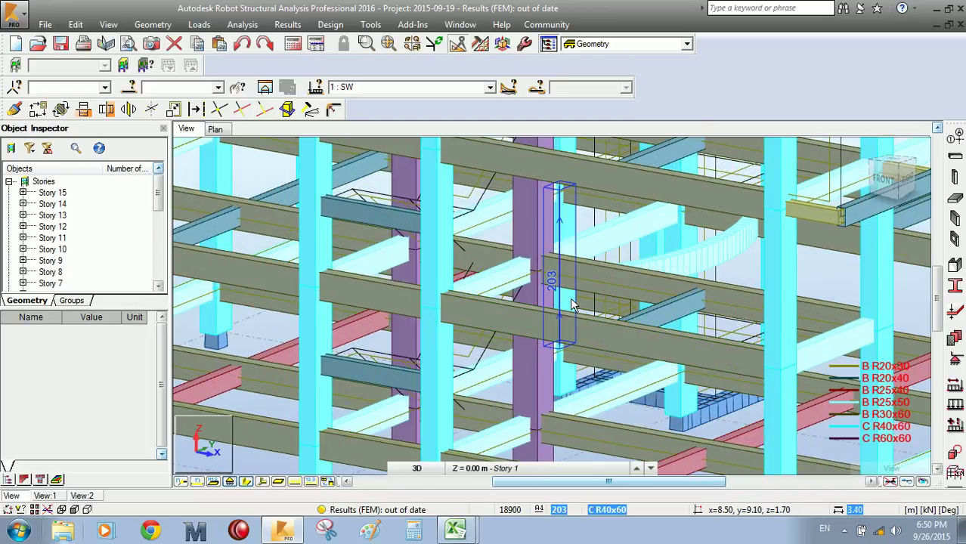
scroll(662, 279, "down", 1)
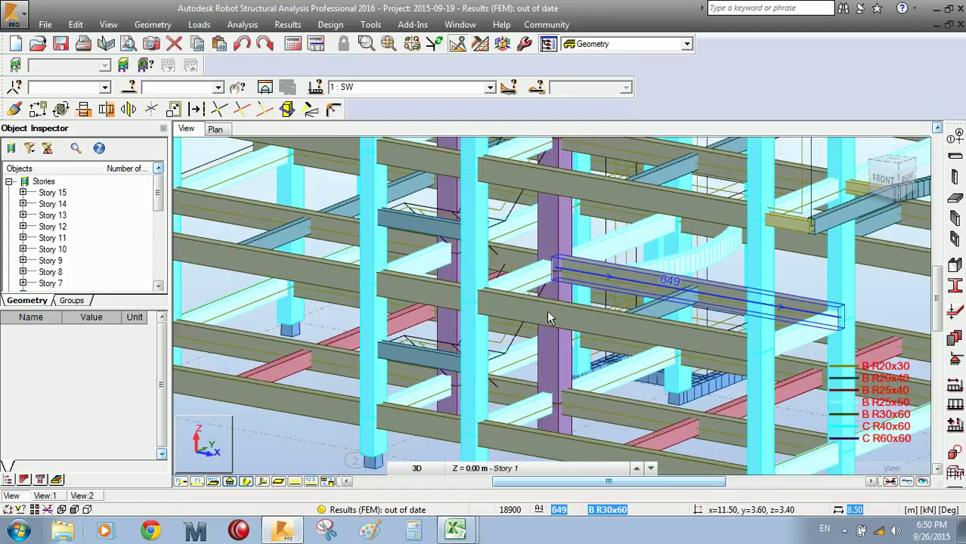
scroll(742, 281, "down", 5)
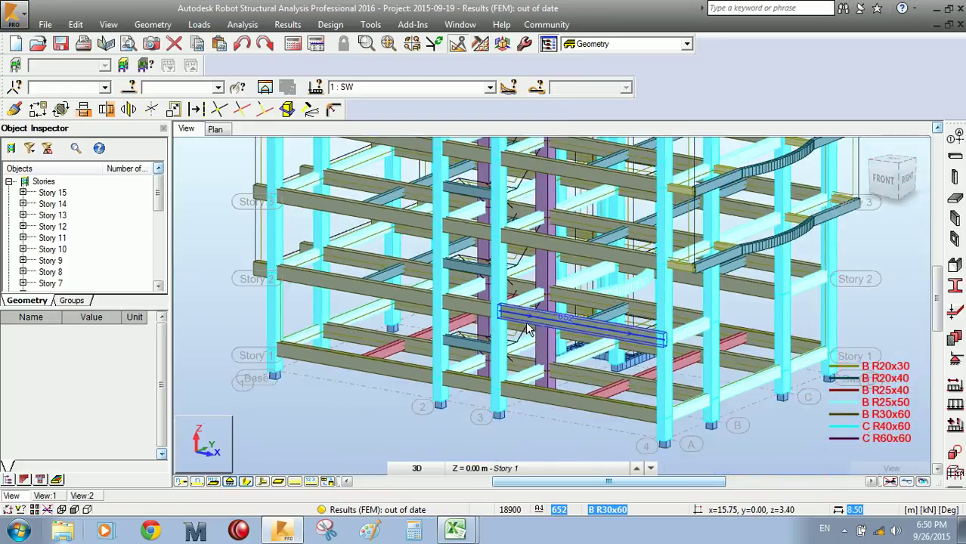
middle_click_drag(742, 281, 639, 299)
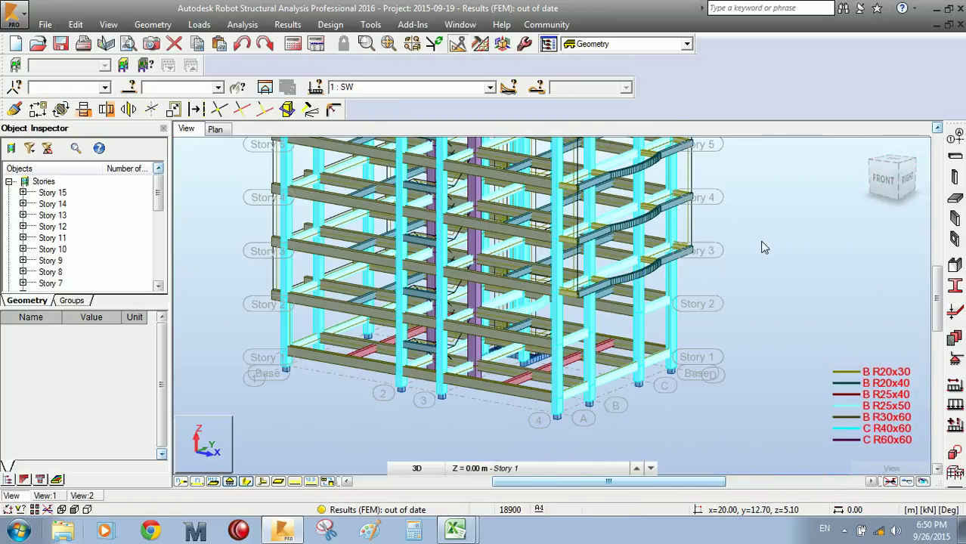
right_click(759, 243)
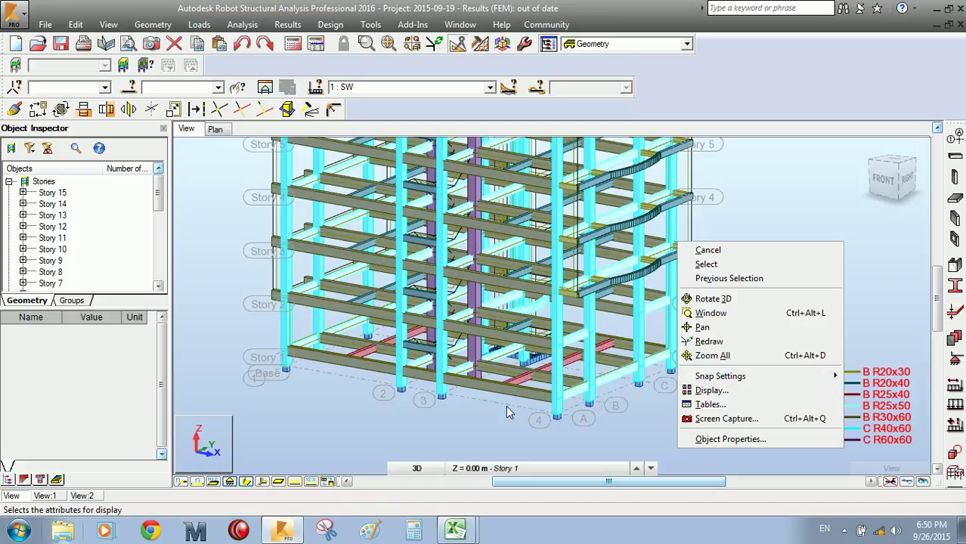
left_click(459, 426)
Step: Switch to the YZ elevation view, go through structure axis 3 and finish on structure axis 2 at X = 8.50 m
left_click(440, 469)
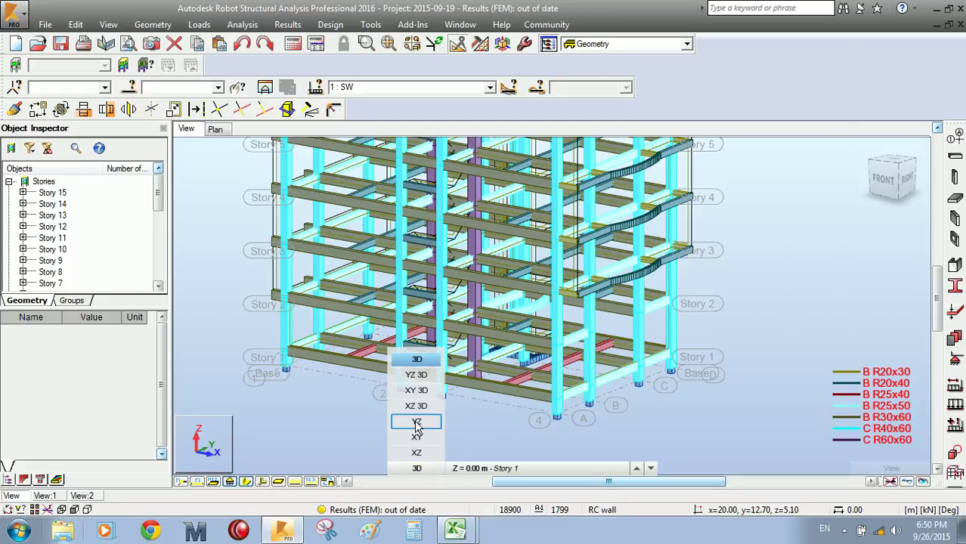
left_click(415, 423)
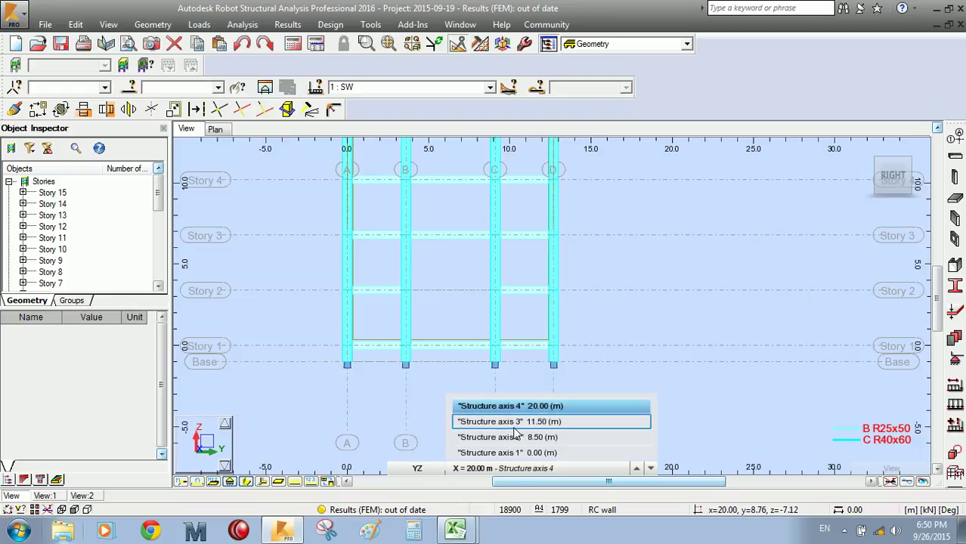
left_click(508, 422)
scroll(622, 325, "down", 3)
left_click(593, 468)
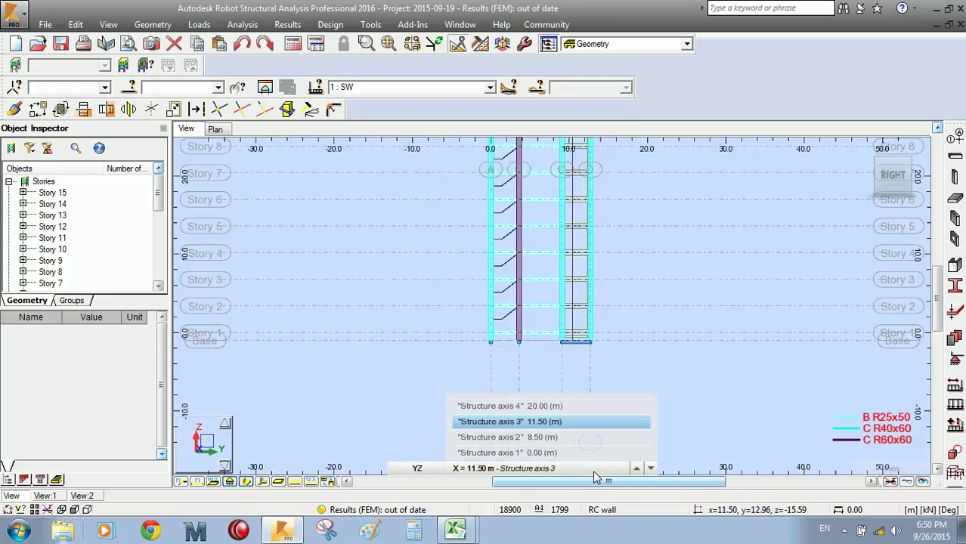
left_click(584, 437)
scroll(638, 341, "down", 4)
scroll(605, 278, "up", 1)
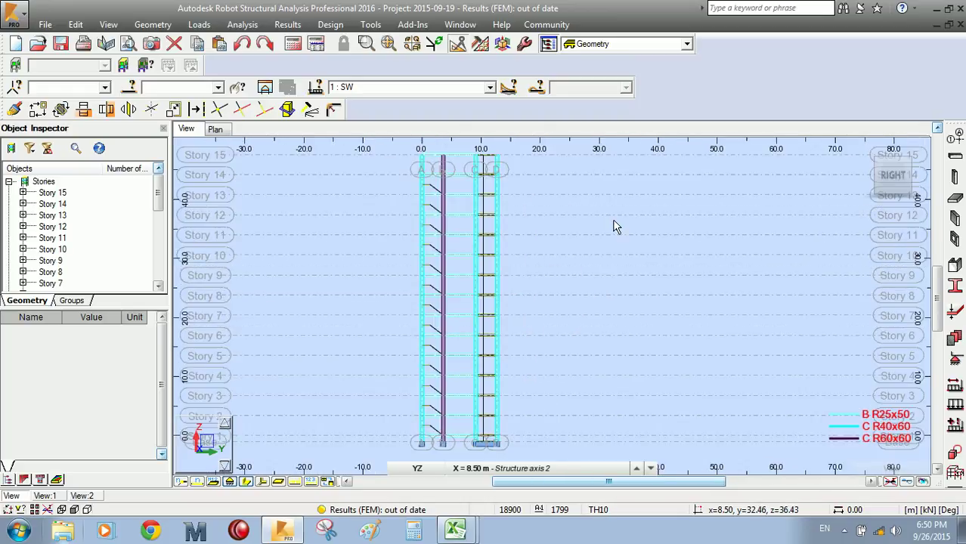
Step: Turn on the numbers of calculation elements in the bar display attributes
right_click(613, 220)
left_click(622, 368)
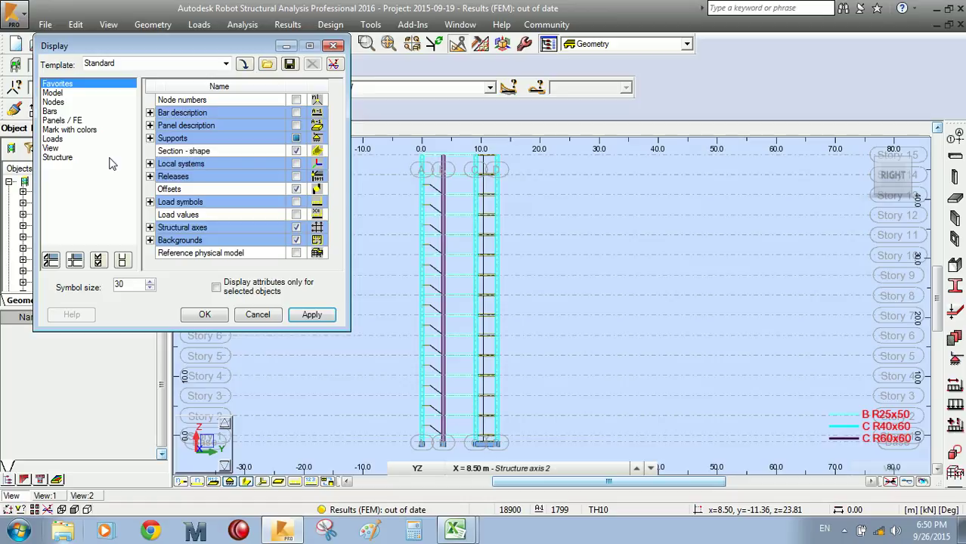
left_click(54, 112)
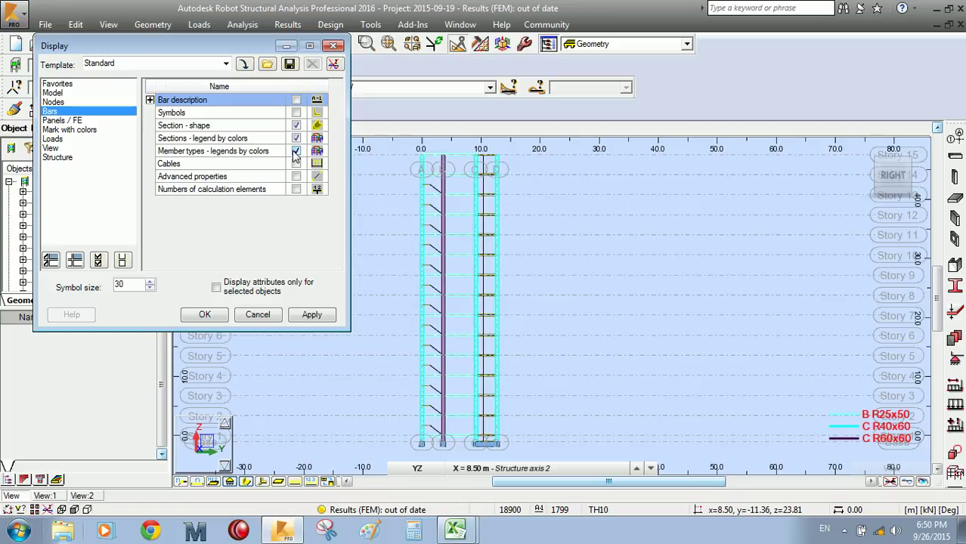
left_click(297, 189)
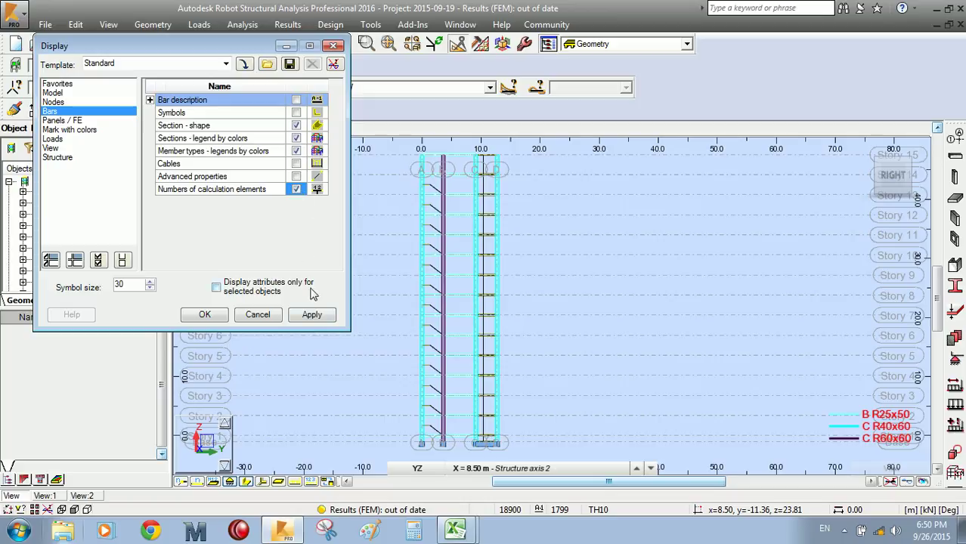
left_click(316, 316)
left_click(308, 317)
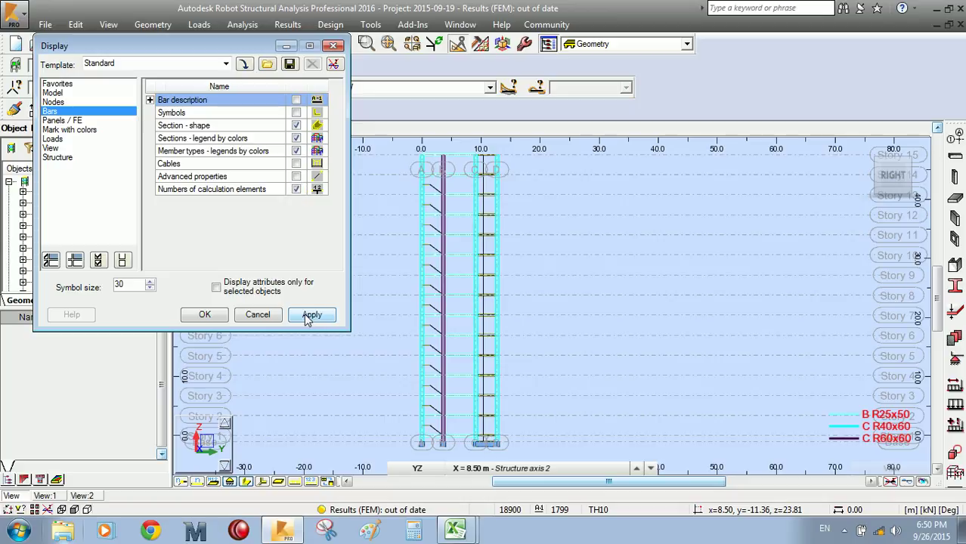
left_click(203, 315)
Step: Examine the calculation element numbers along the Story 1 beam between axes B and C in the axis 2 elevation
scroll(472, 331, "up", 5)
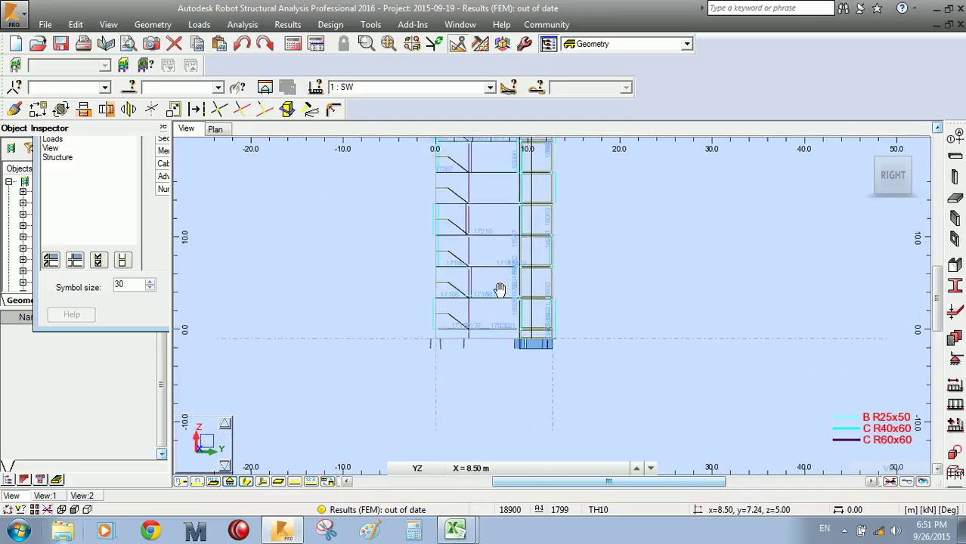
scroll(472, 331, "up", 8)
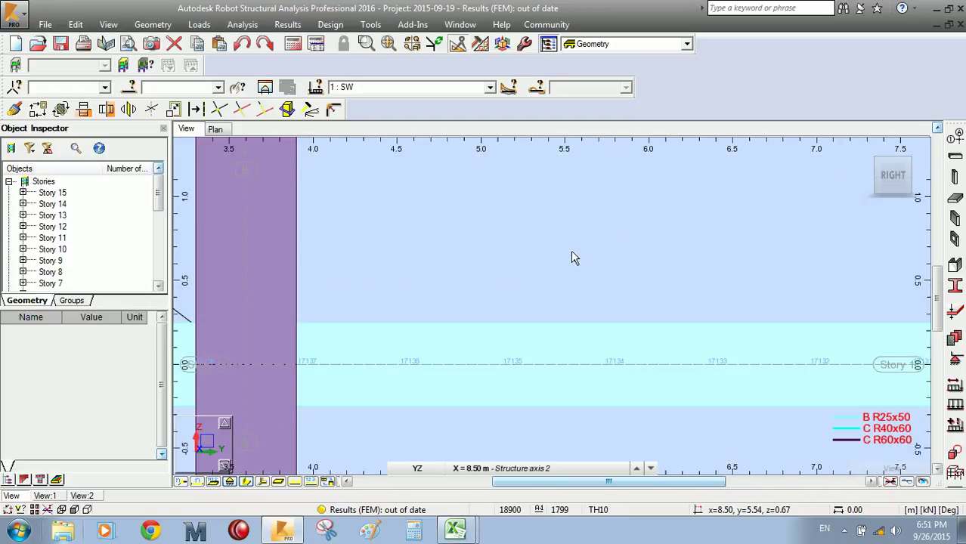
left_click(516, 333)
scroll(515, 332, "down", 1)
left_click(417, 468)
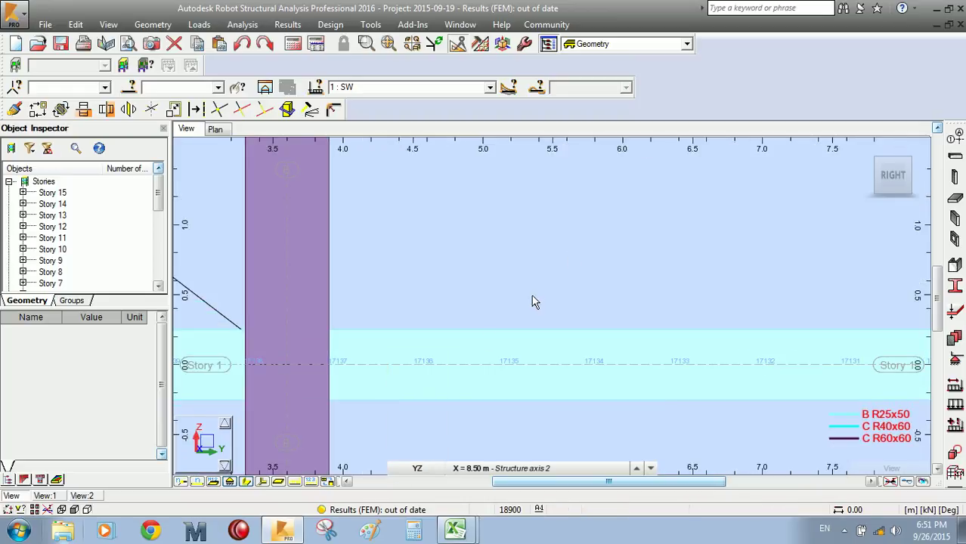
scroll(514, 314, "down", 7)
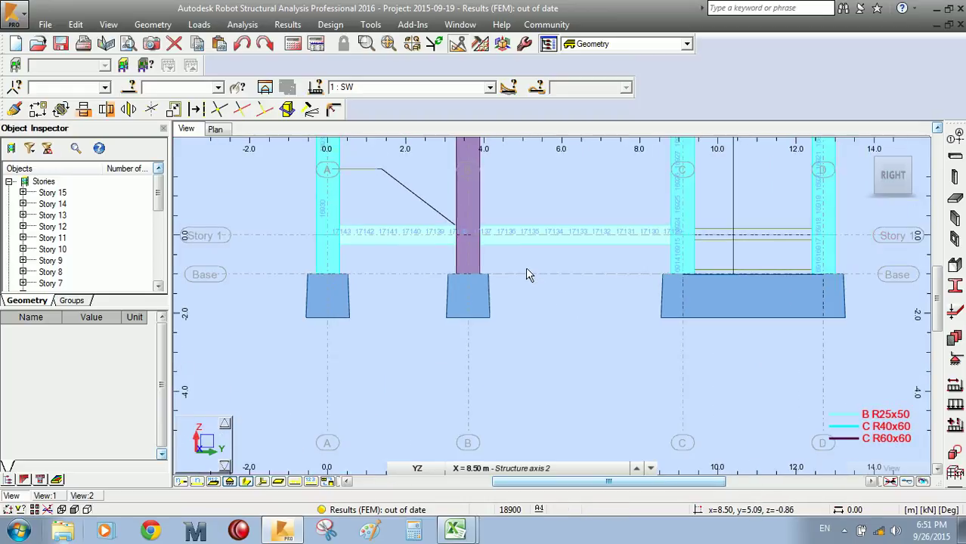
scroll(533, 257, "up", 6)
scroll(499, 284, "down", 3)
scroll(638, 261, "up", 4)
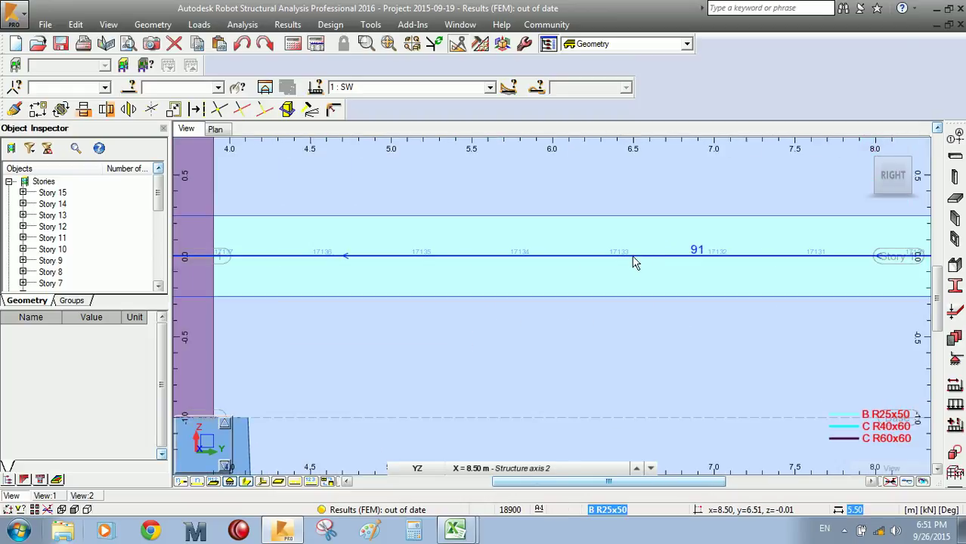
scroll(597, 268, "down", 3)
scroll(594, 276, "down", 1)
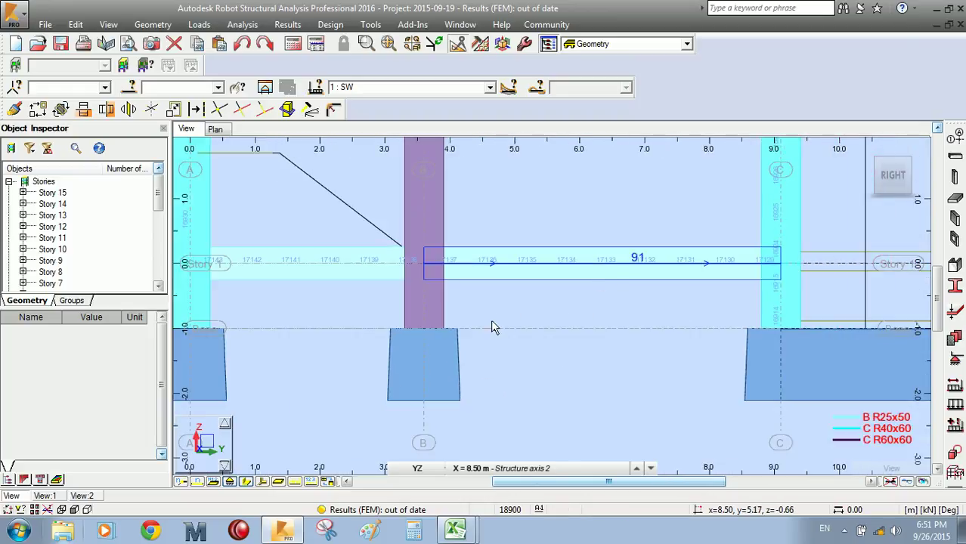
Step: Display the bar numbers in the axis 2 elevation, keeping the panel descriptions hidden
left_click(213, 483)
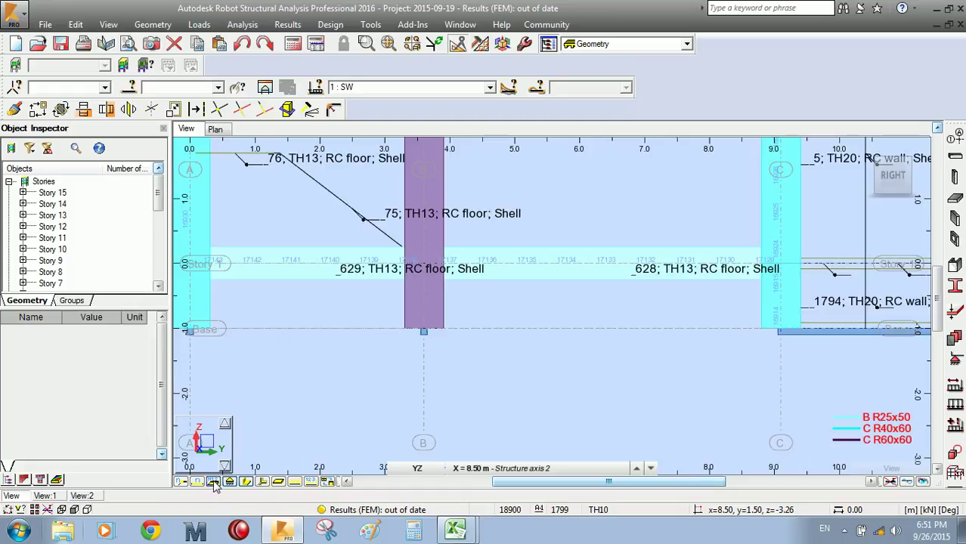
left_click(213, 484)
left_click(201, 483)
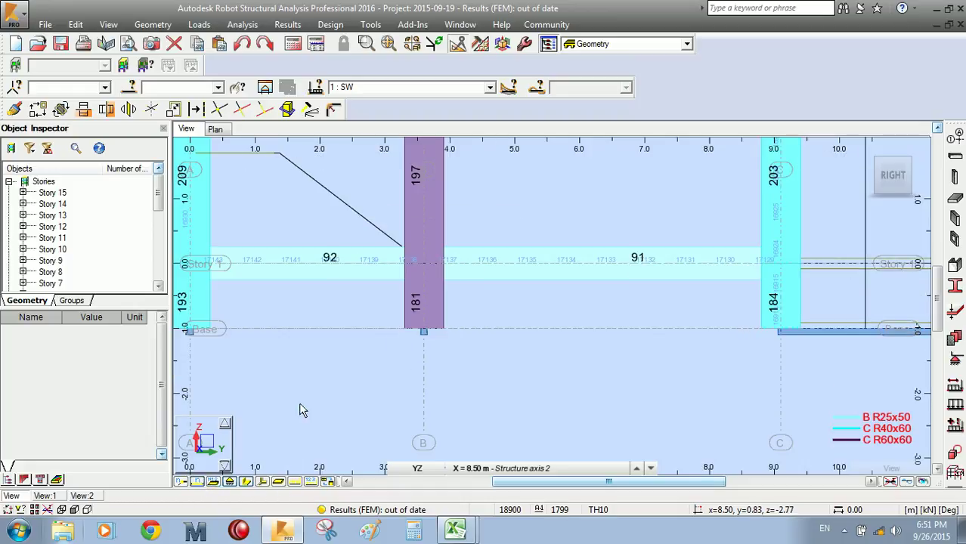
left_click(198, 482)
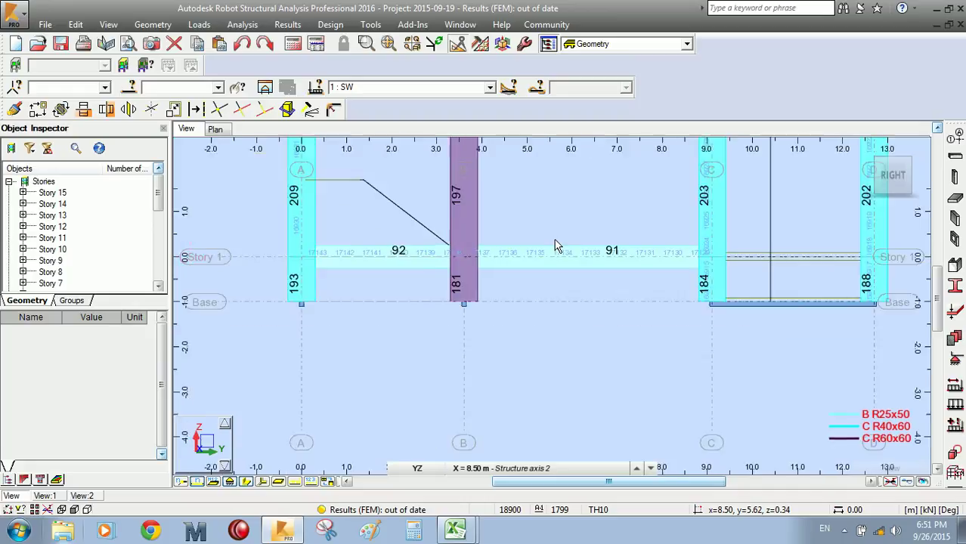
left_click(182, 482)
left_click(182, 482)
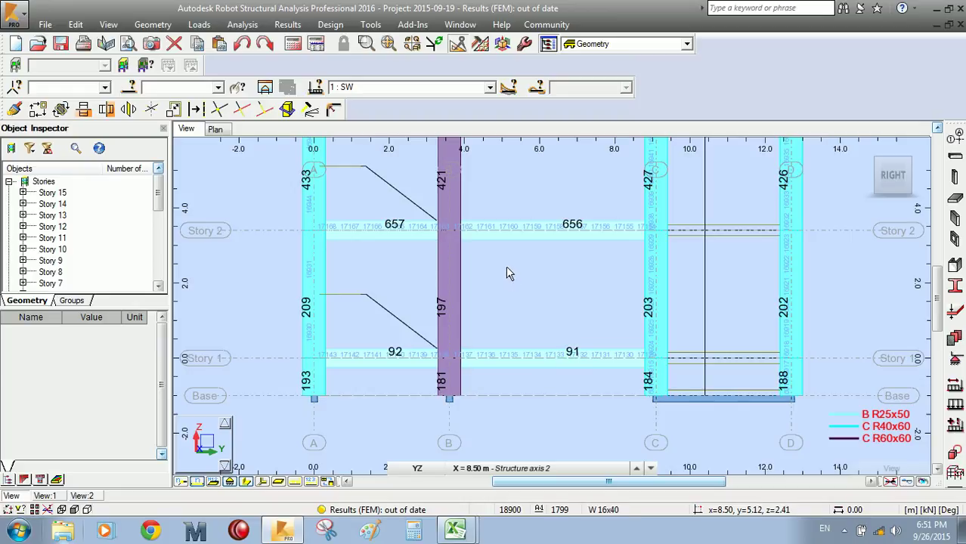
Step: Turn off the numbers of calculation elements in the bar display attributes
right_click(566, 261)
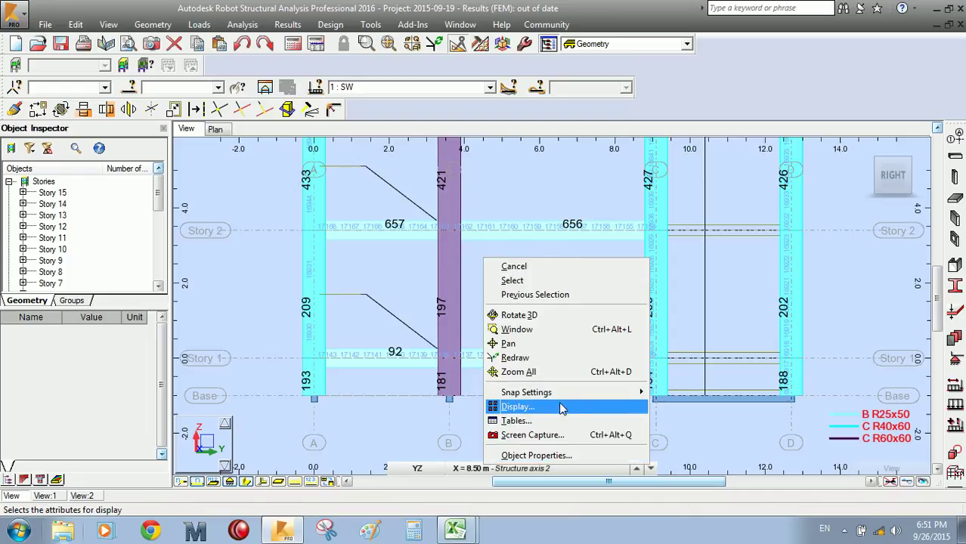
left_click(560, 404)
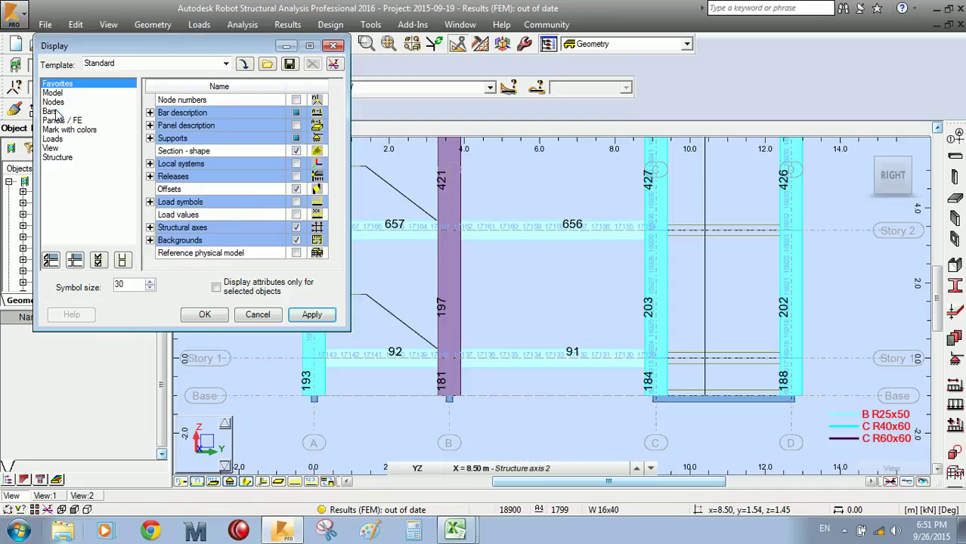
left_click(53, 112)
left_click(297, 189)
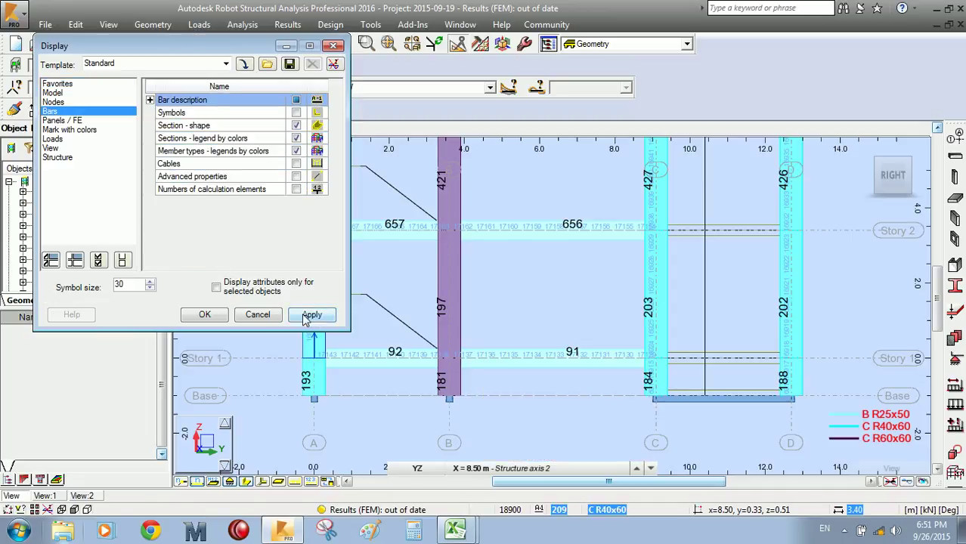
left_click(205, 314)
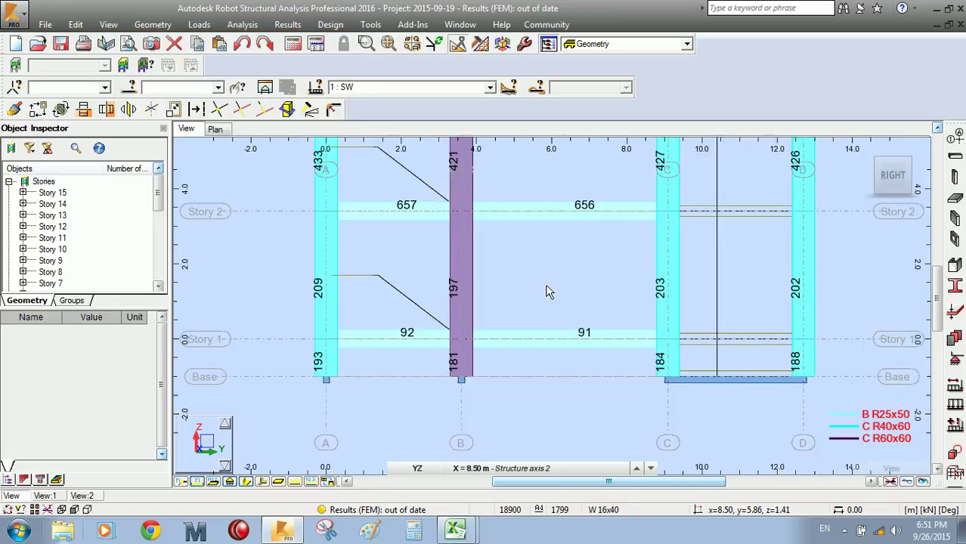
Step: Select beams 91 and 92 at Story 1 and beams 656 and 657 at Story 2 around the axis B column
scroll(541, 270, "down", 1)
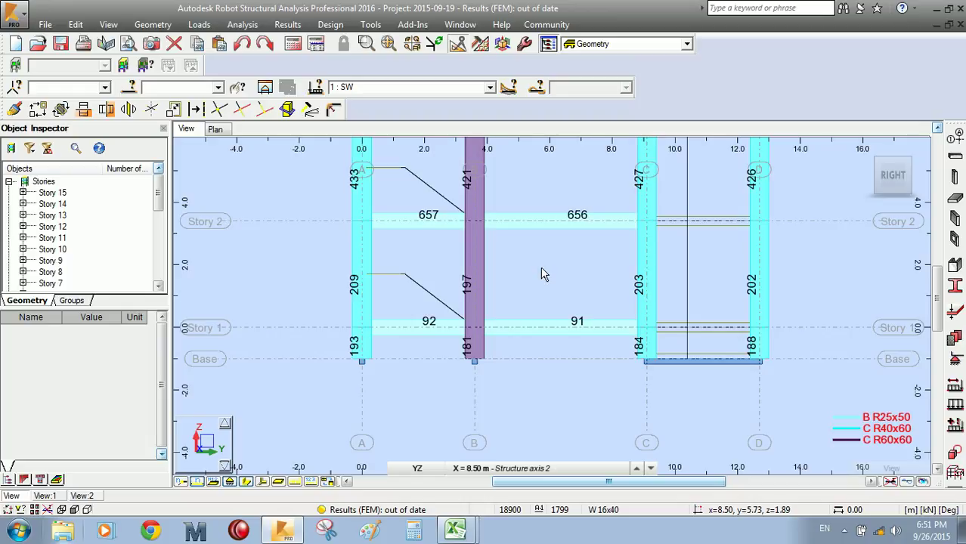
left_click(528, 328)
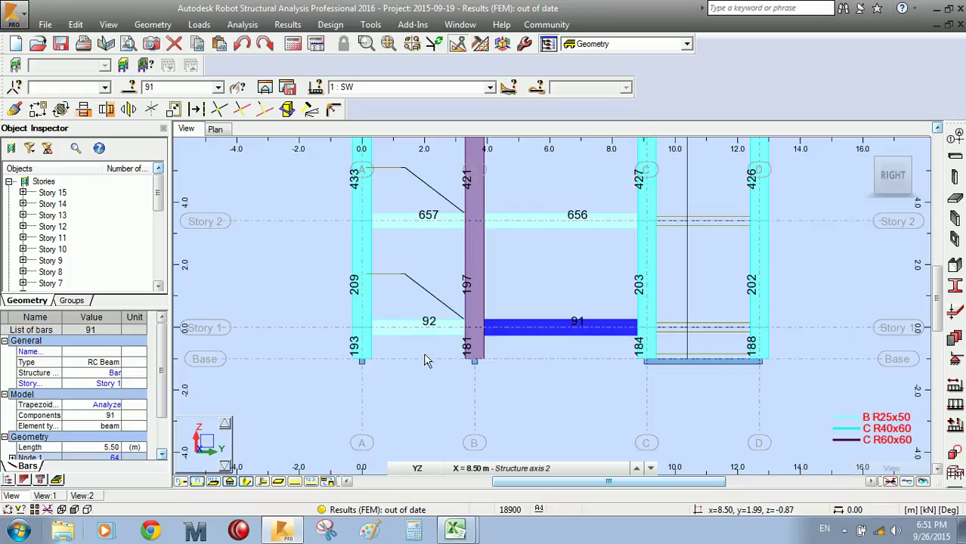
left_click(425, 329, "ctrl")
left_click(436, 231, "ctrl")
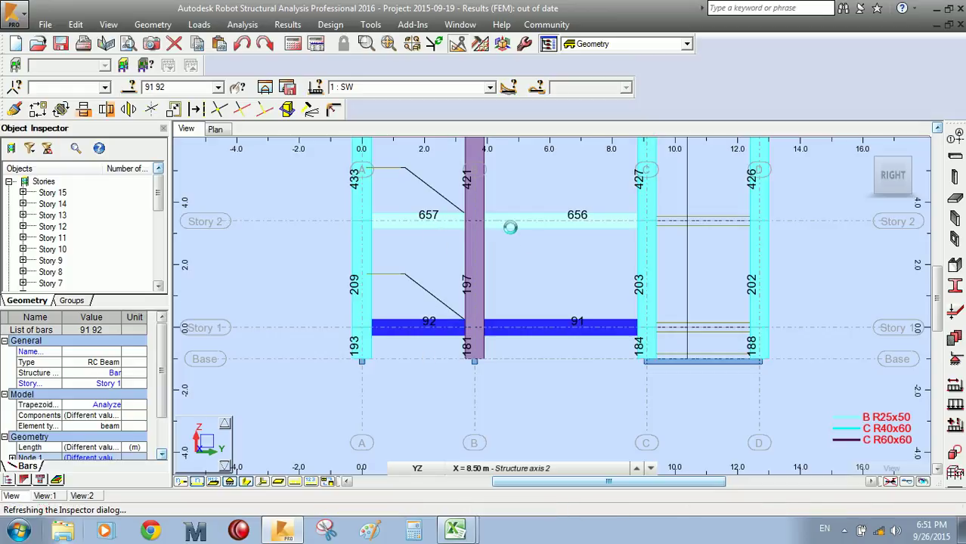
left_click(527, 225, "ctrl")
Step: Add columns 421, 197 and 181 on axis B to the beam selection
scroll(522, 248, "down", 2)
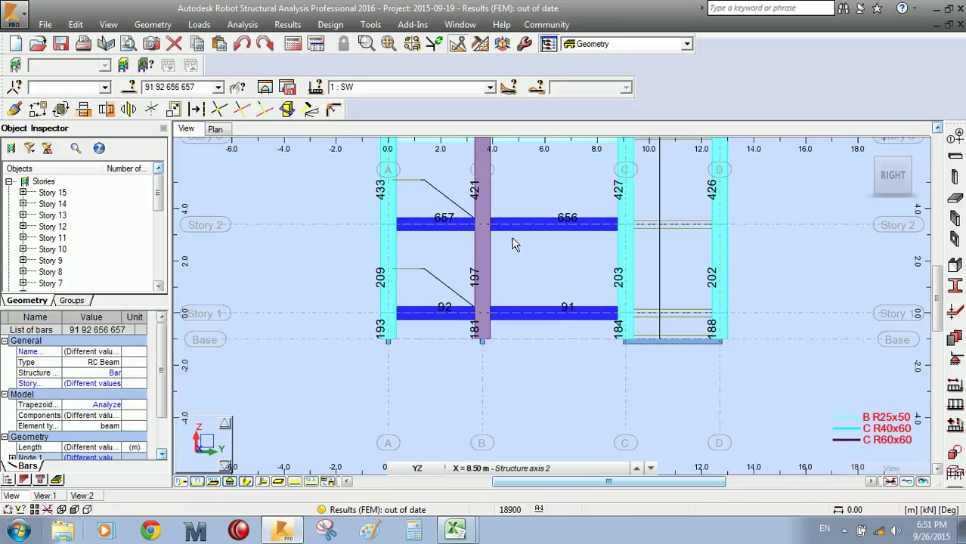
left_click(482, 241, "ctrl")
left_click(486, 294, "ctrl")
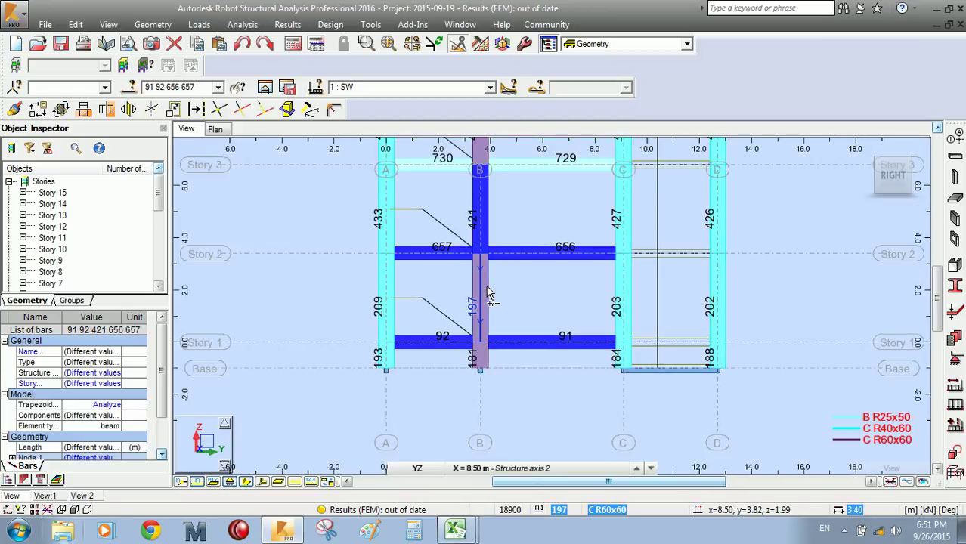
scroll(488, 352, "up", 2)
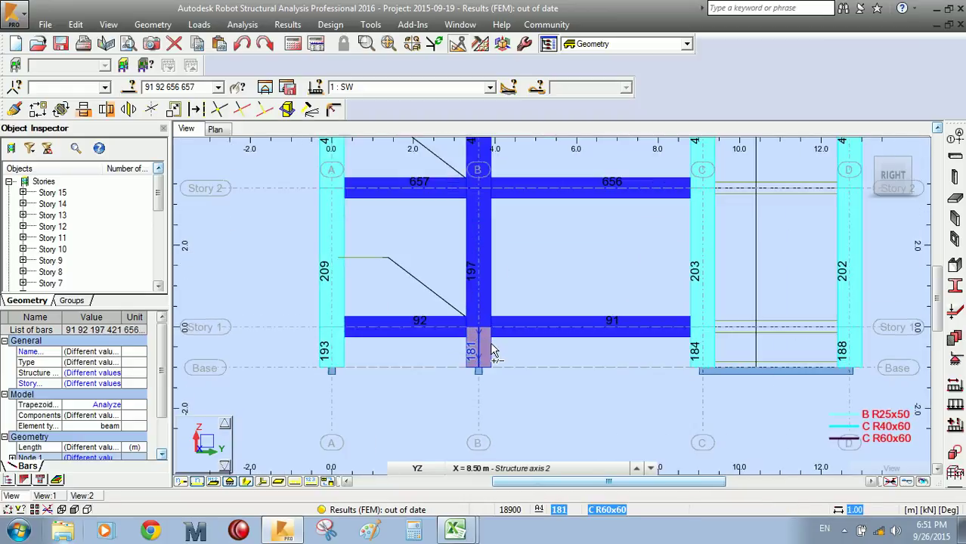
left_click(486, 352, "ctrl")
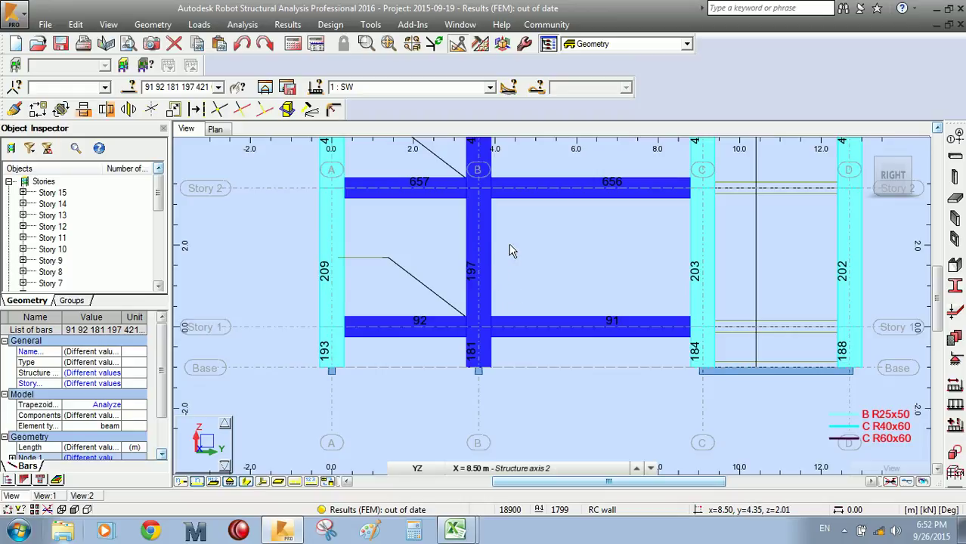
Step: Display the local coordinate systems of the bars and panels in the axis 2 elevation
scroll(550, 250, "down", 2)
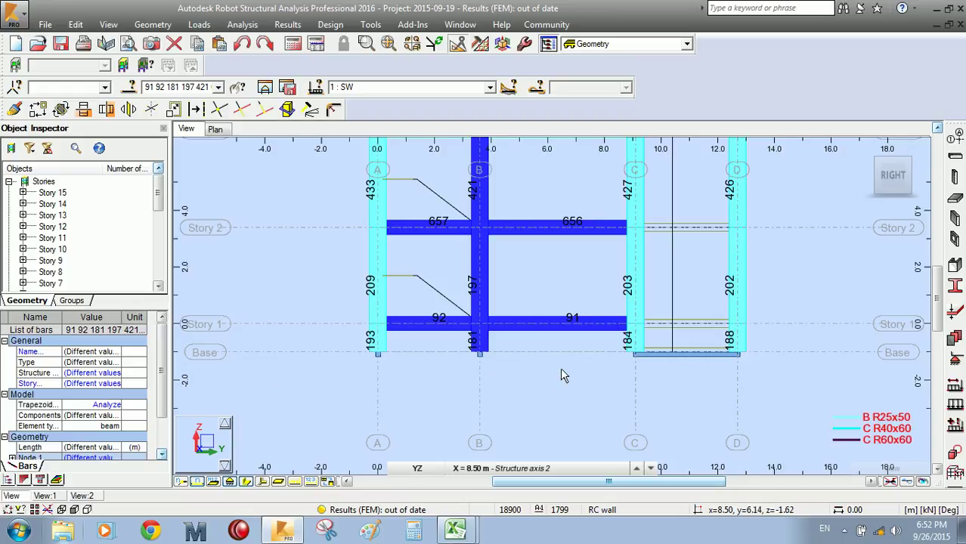
scroll(571, 379, "down", 1)
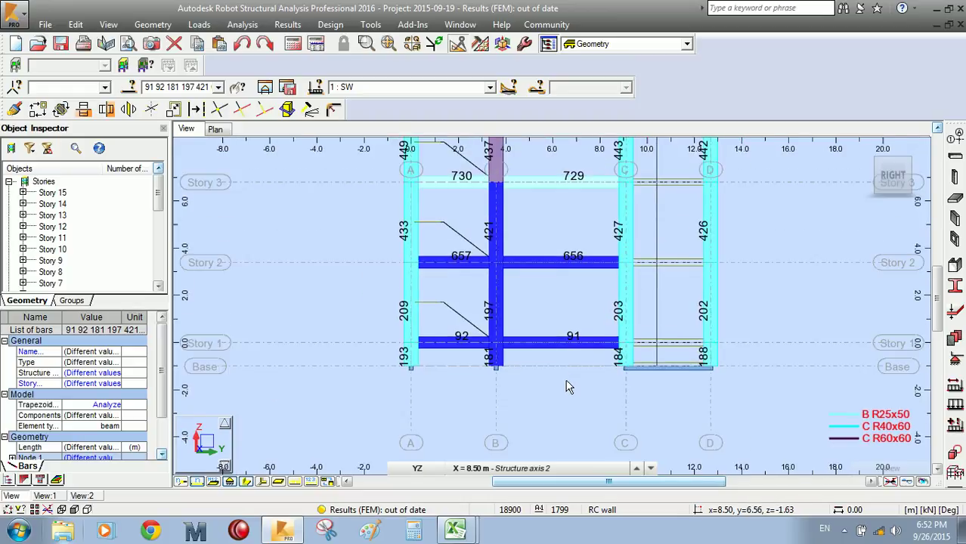
left_click(263, 483)
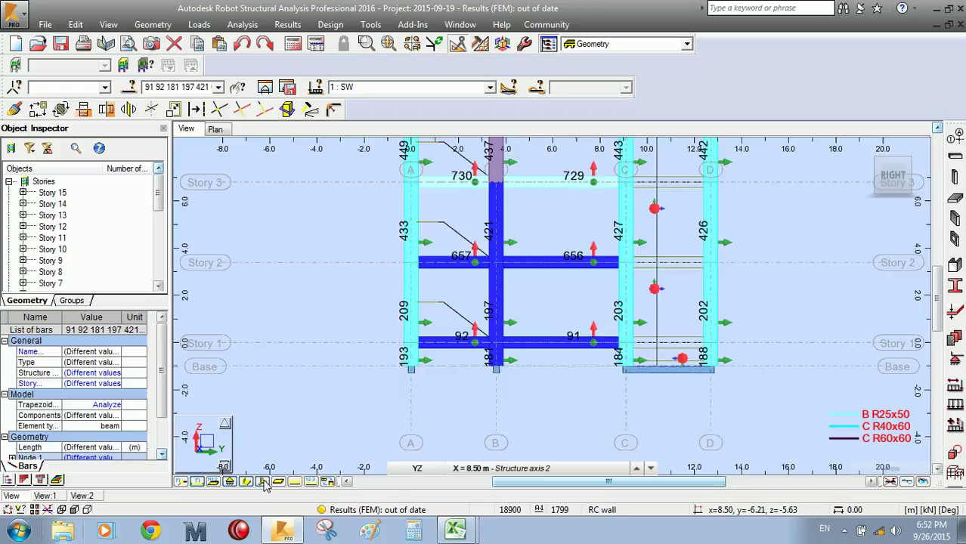